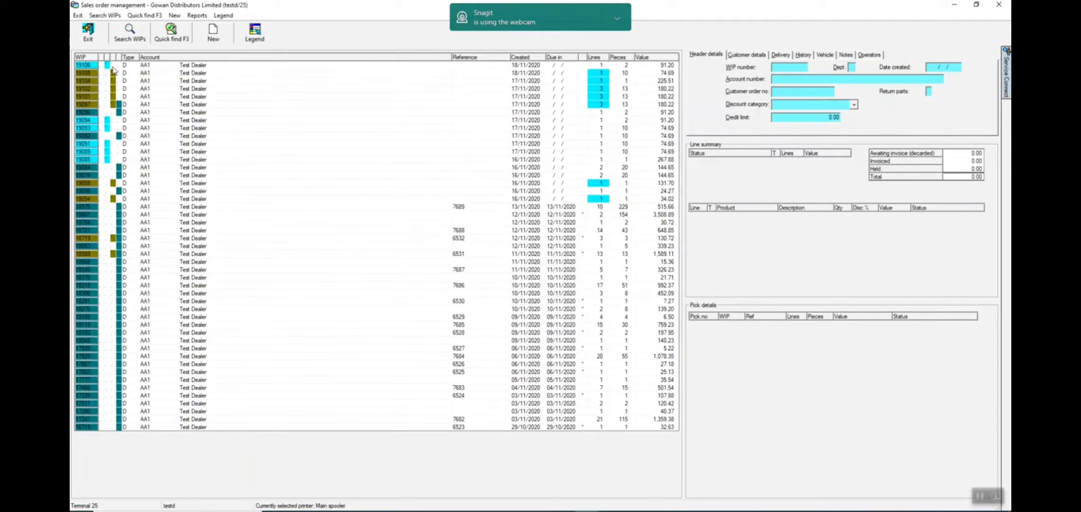
- Review the newest WIP's customer details, delivery, history, notes and issue line in the line summary
{"action": "left_click", "coordinate": [84, 66]}
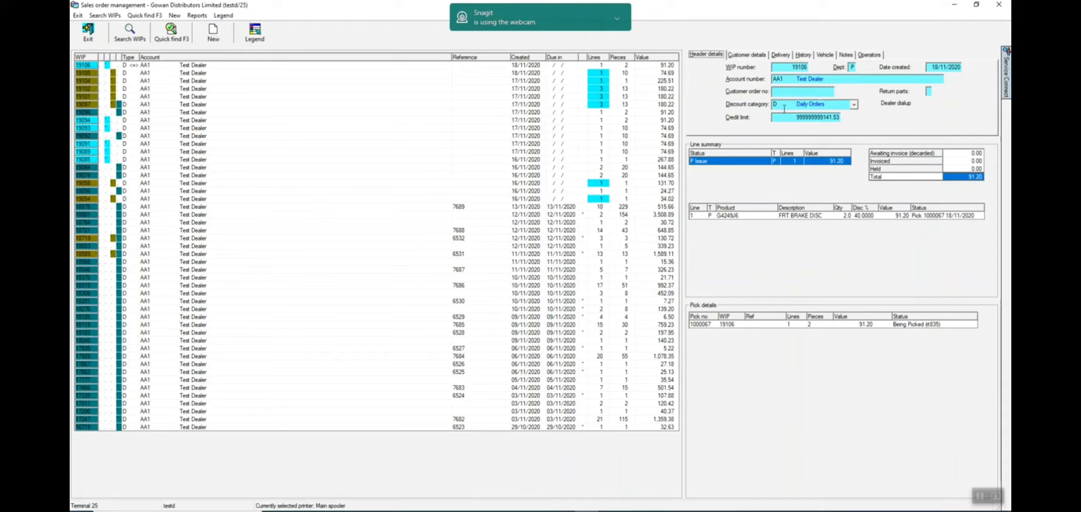
{"action": "left_click", "coordinate": [748, 55]}
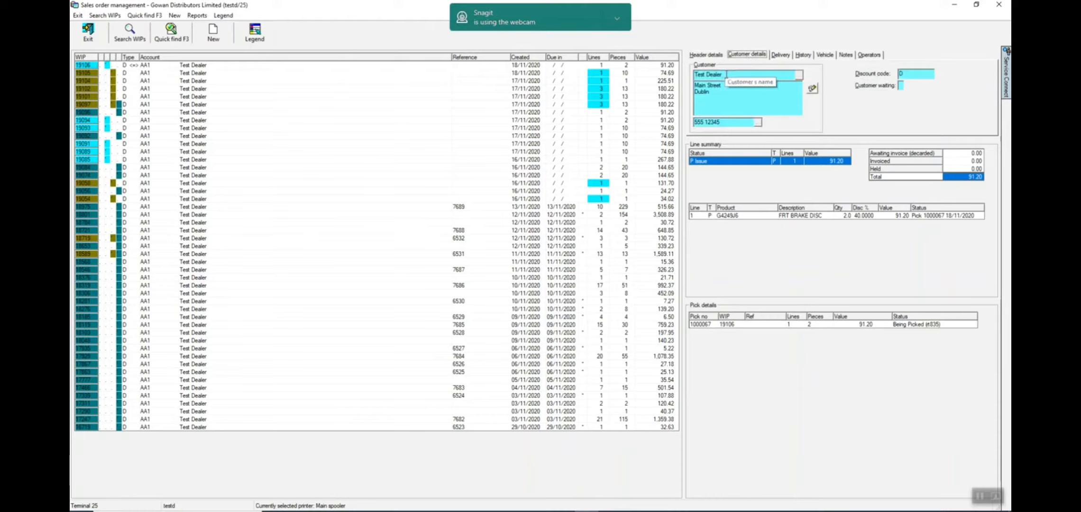
{"action": "left_click", "coordinate": [791, 58]}
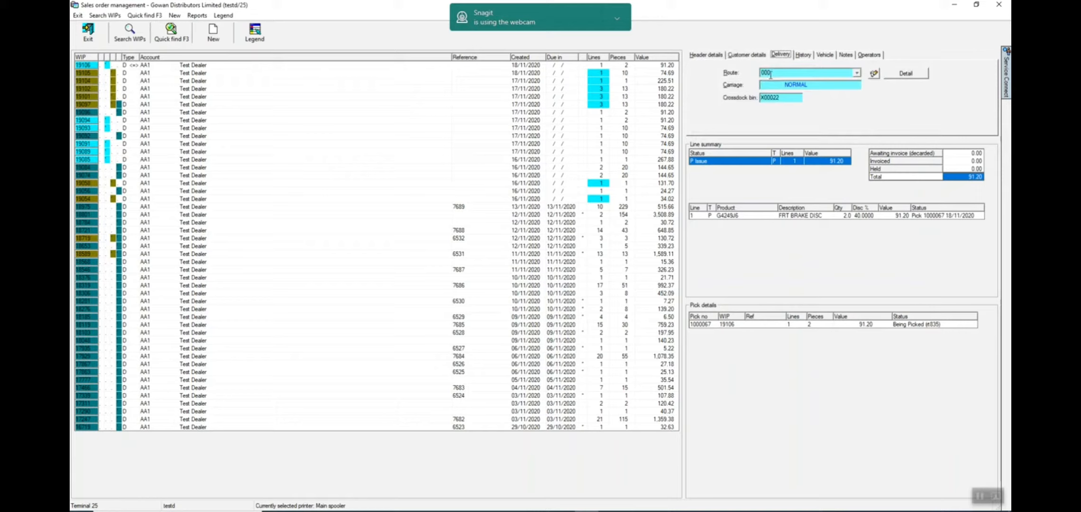
{"action": "left_click", "coordinate": [806, 55]}
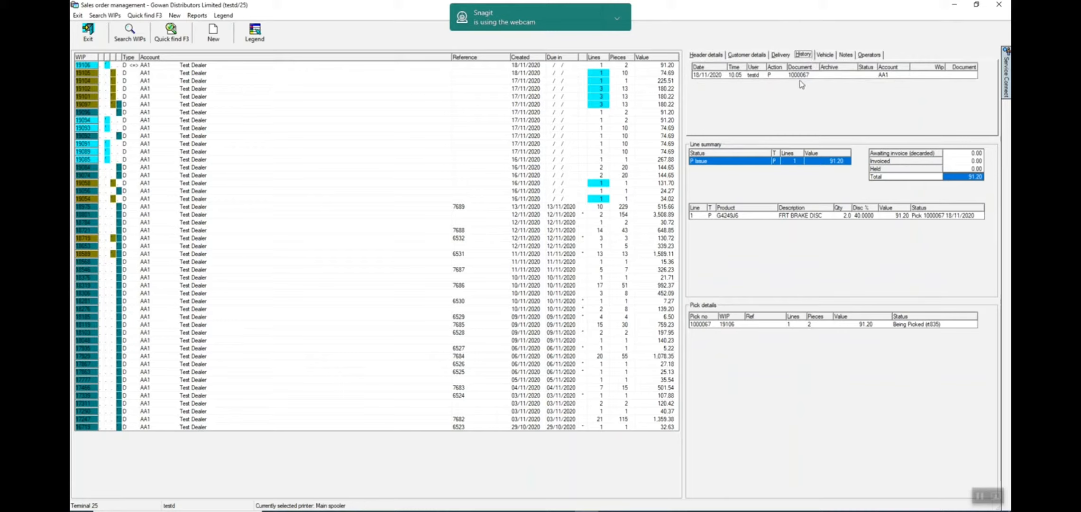
{"action": "left_click", "coordinate": [846, 55]}
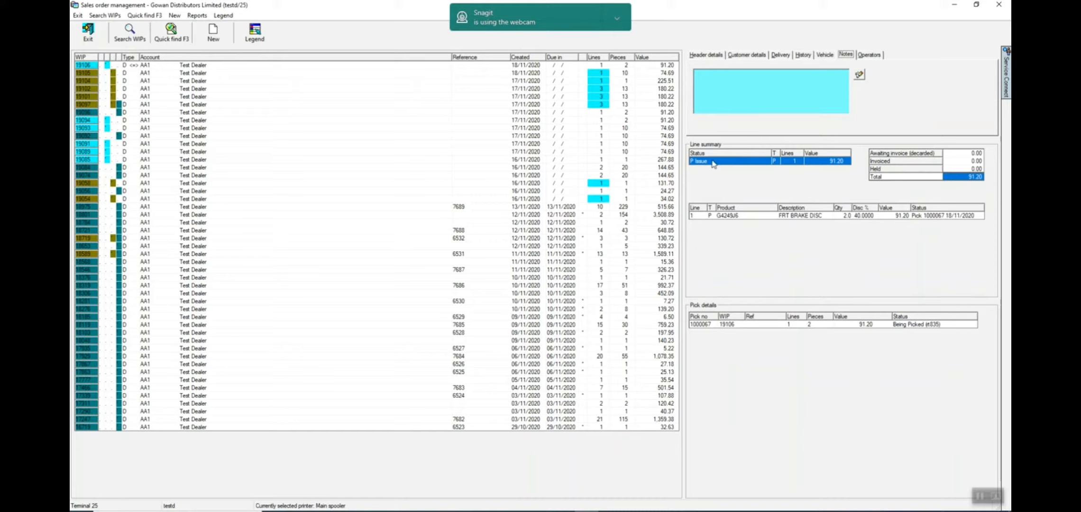
{"action": "left_click", "coordinate": [731, 164]}
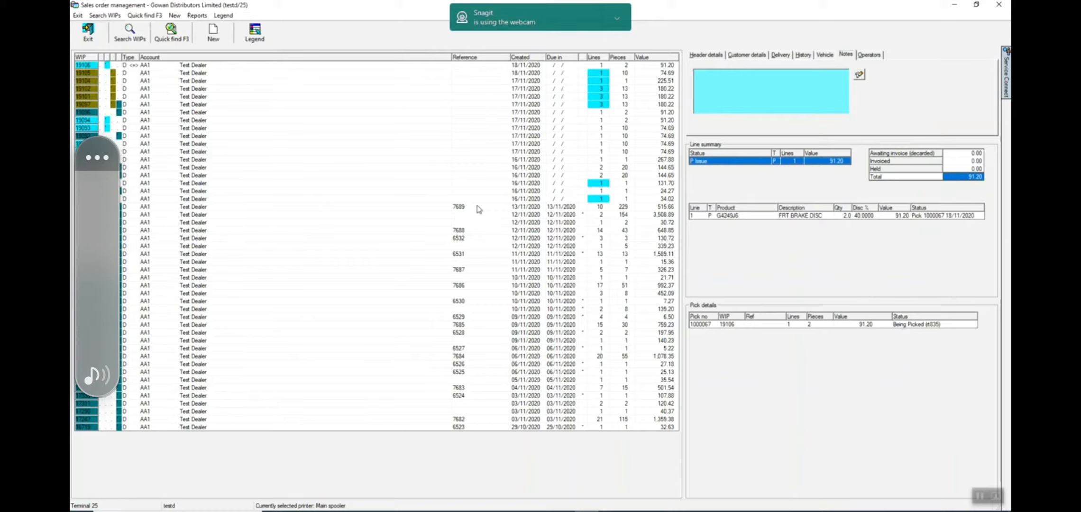
- Compare the decarded one-line WIP with the three-line WIP directly above it, and show only the latter's V Urgent line
{"action": "left_click", "coordinate": [91, 112]}
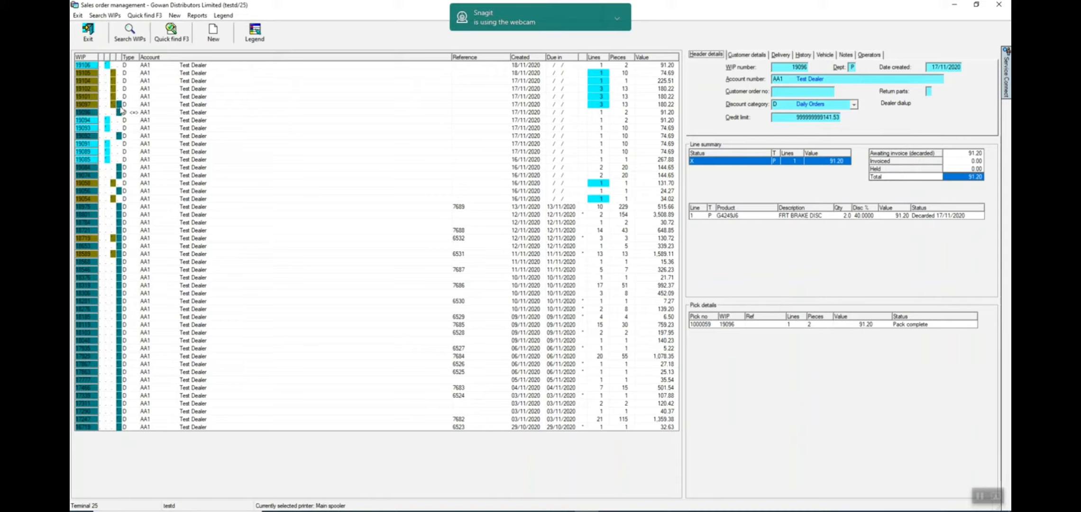
{"action": "left_click", "coordinate": [90, 105]}
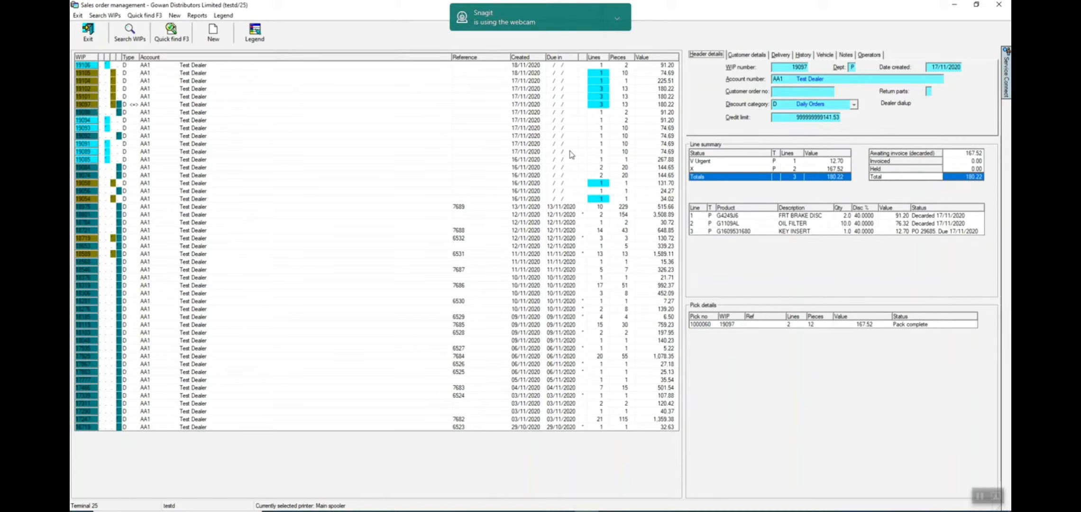
{"action": "left_click", "coordinate": [724, 162]}
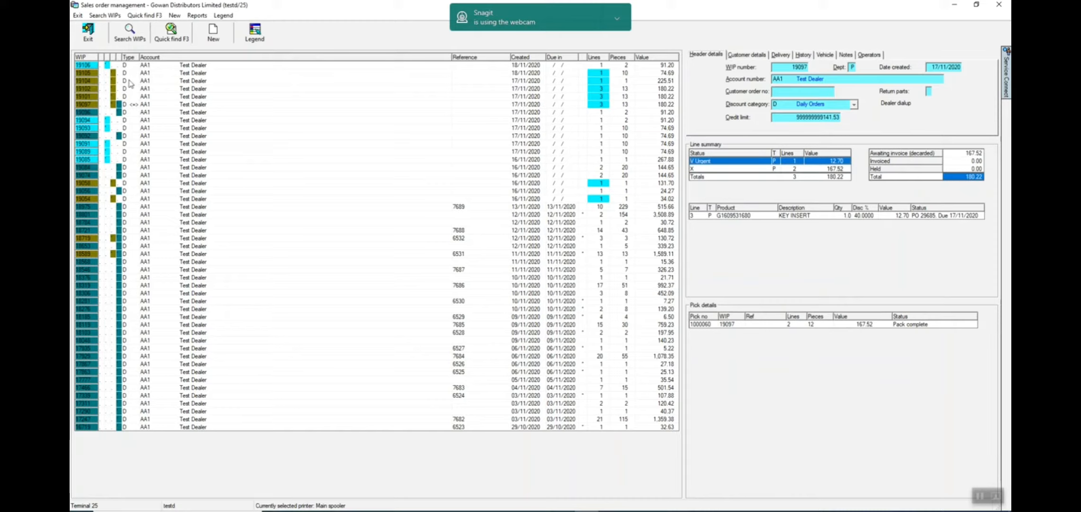
- Sort the WIP list by the olive status column so the flagged WIPs come first
{"action": "left_click", "coordinate": [114, 58]}
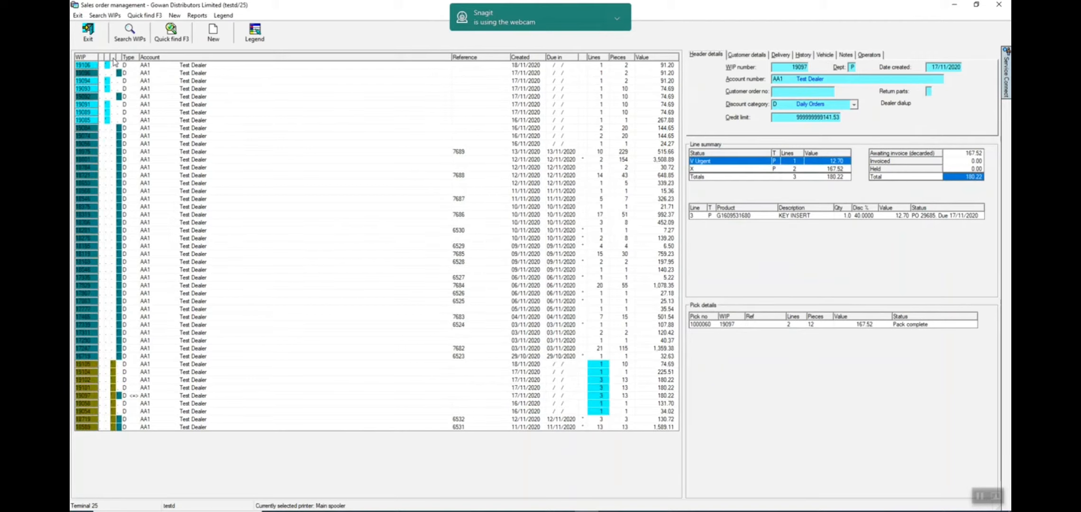
{"action": "left_click", "coordinate": [114, 57]}
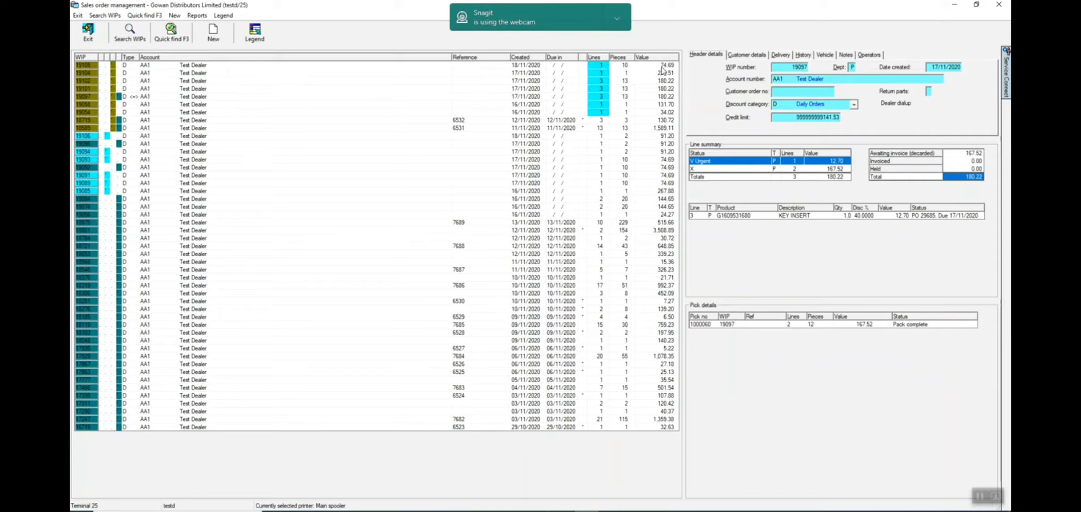
- Search for WIPs created from 01/01/2020 to 18/11/2020, including closed ones
{"action": "left_click", "coordinate": [130, 34]}
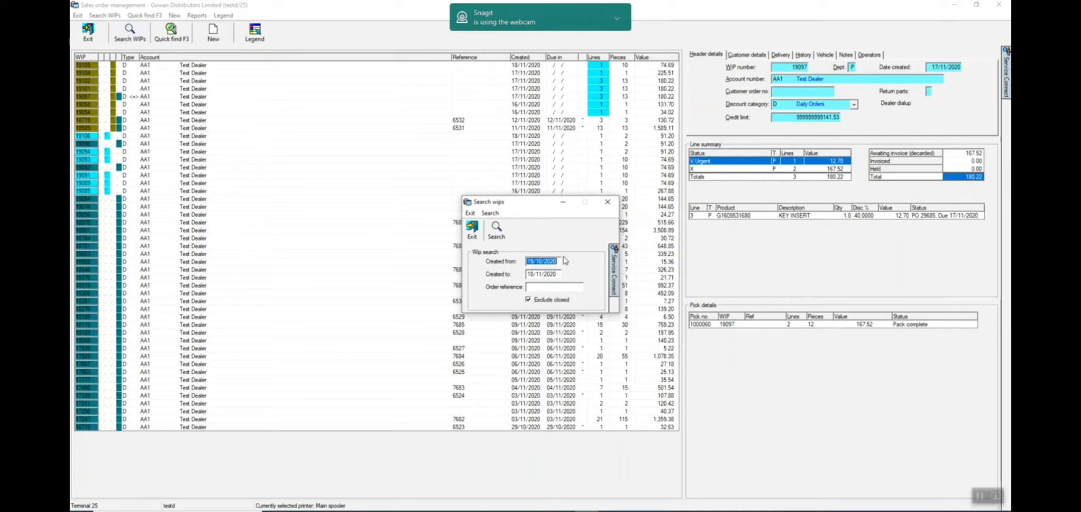
{"action": "type", "text": "01/01/2020"}
{"action": "key", "text": "Tab"}
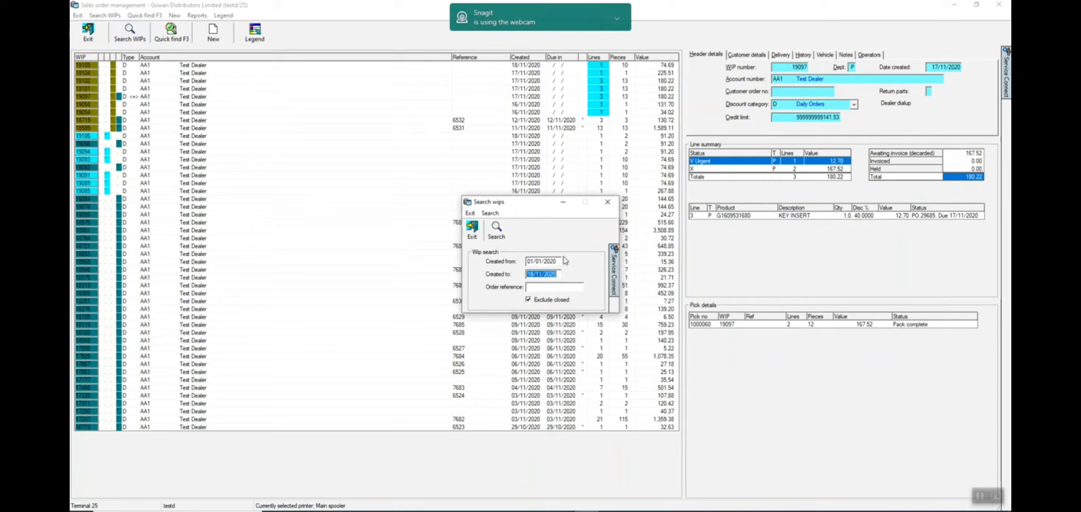
{"action": "left_click", "coordinate": [529, 301]}
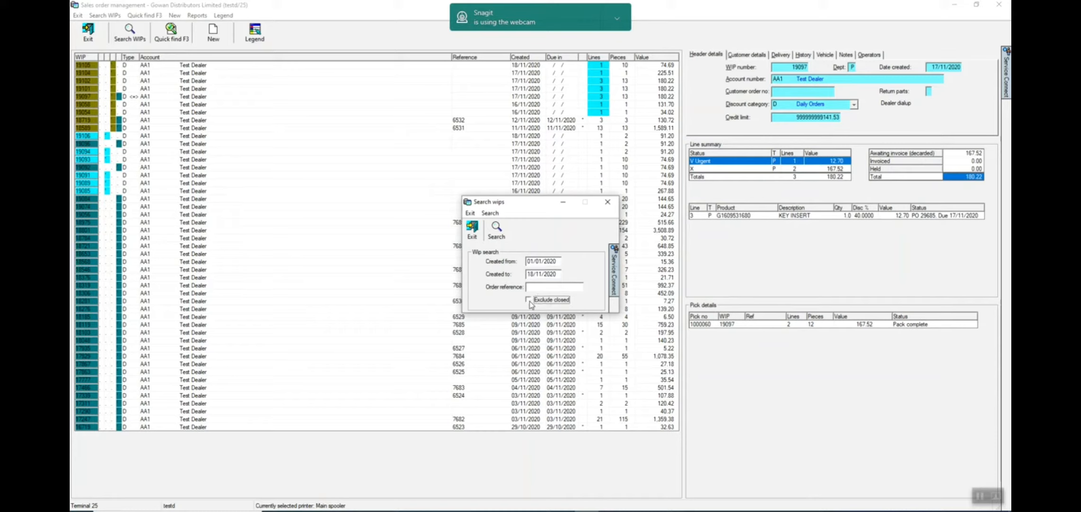
{"action": "left_click", "coordinate": [497, 231]}
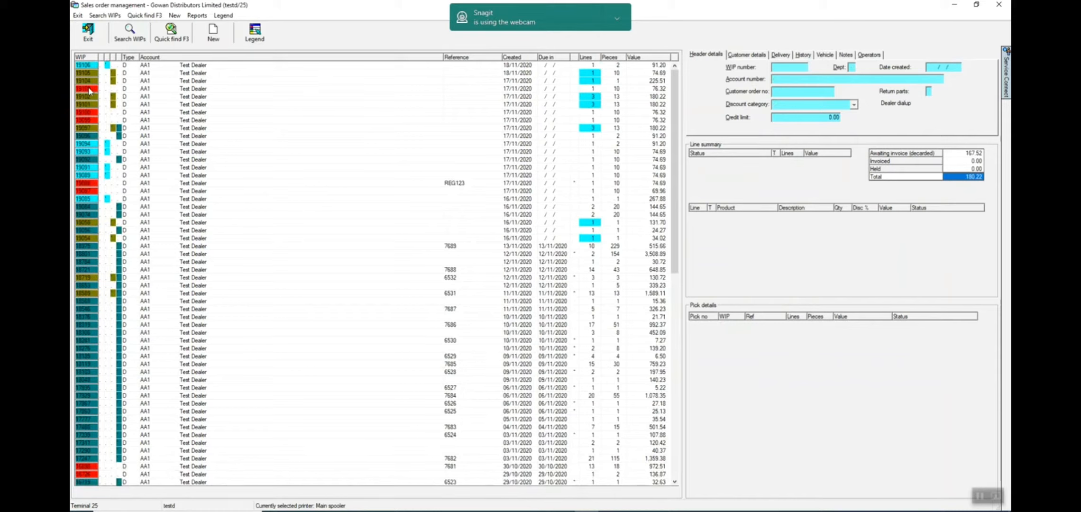
- View the history of the uppermost closed WIP and look up that same WIP by its number with Quick find
{"action": "left_click", "coordinate": [88, 90]}
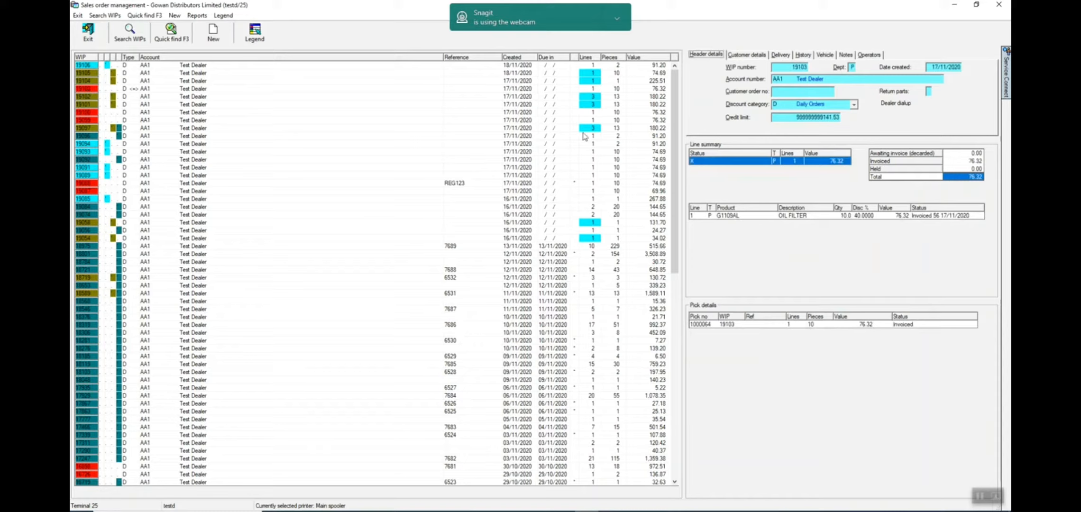
{"action": "left_click", "coordinate": [803, 54]}
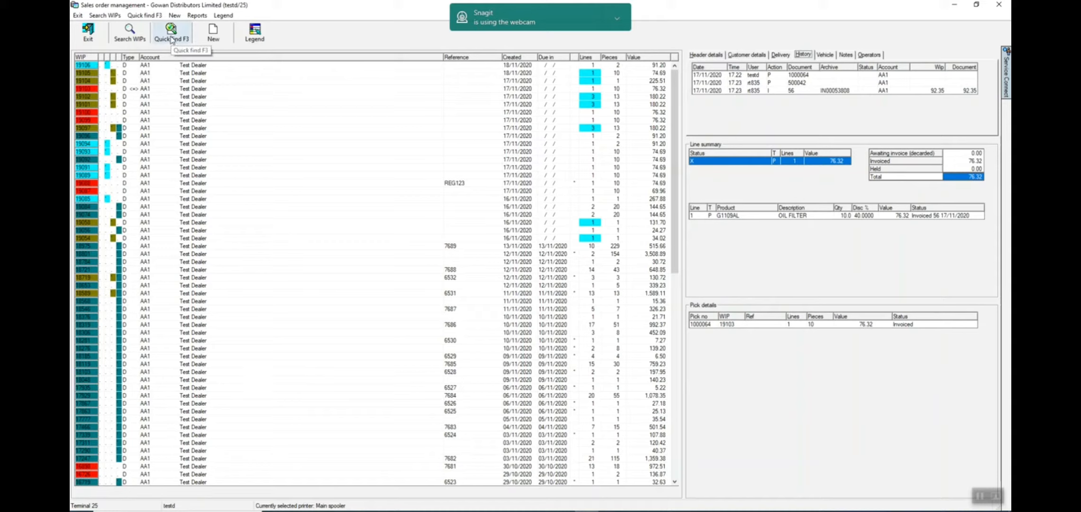
{"action": "left_click", "coordinate": [172, 40]}
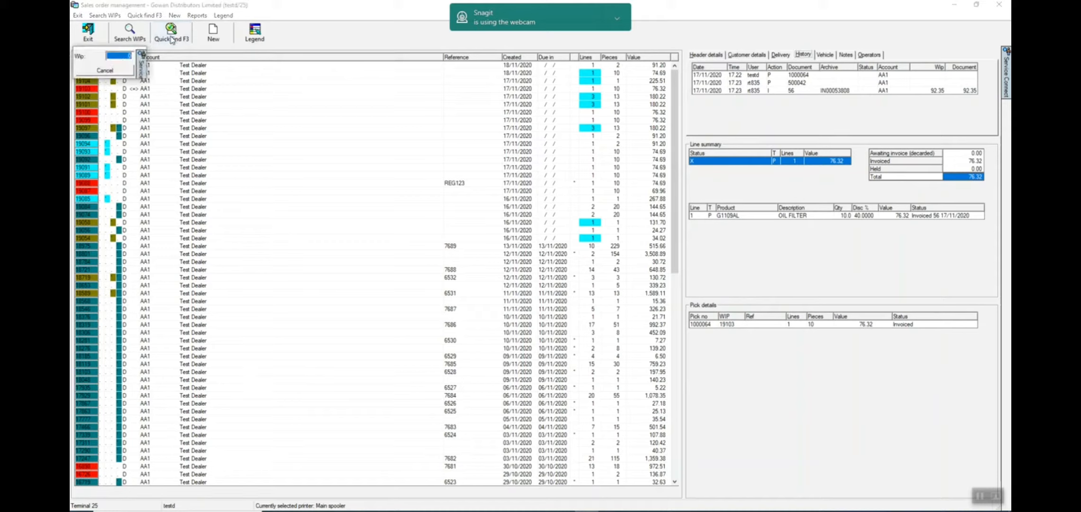
{"action": "type", "text": "19103"}
{"action": "key", "text": "Return"}
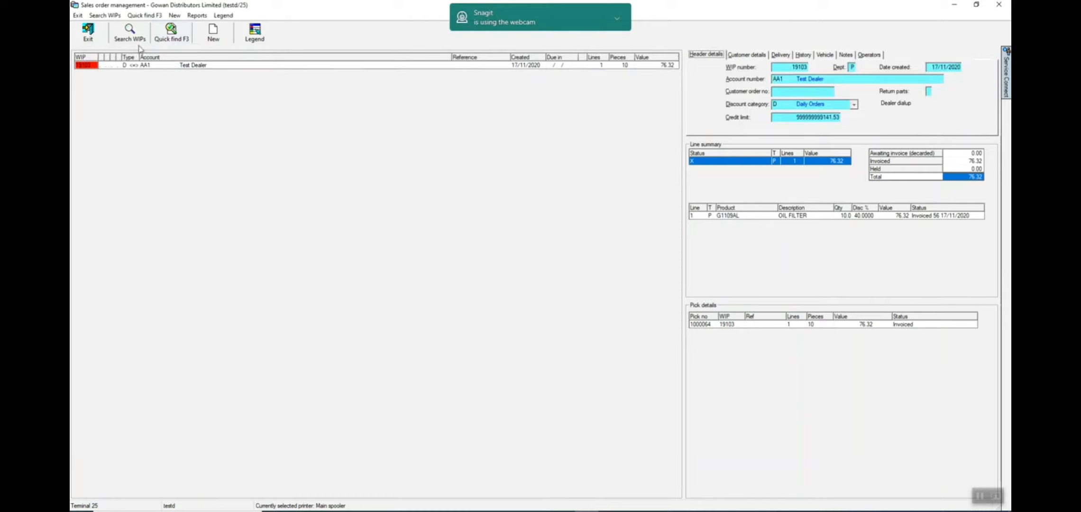
- Rerun the unrestricted WIP search, and search for the closed WIP by its alphanumeric order reference in uppercase
{"action": "left_click", "coordinate": [131, 34]}
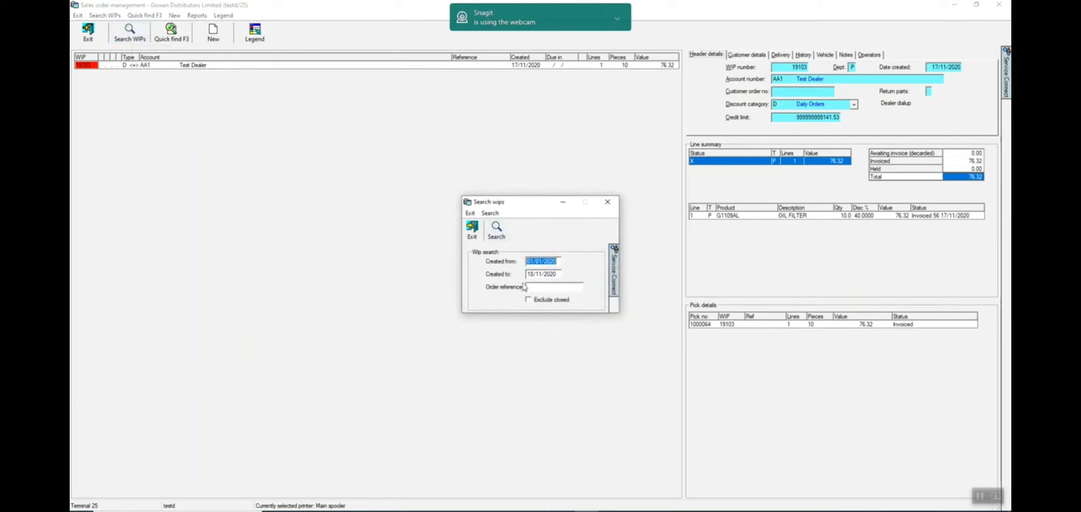
{"action": "left_click", "coordinate": [496, 230]}
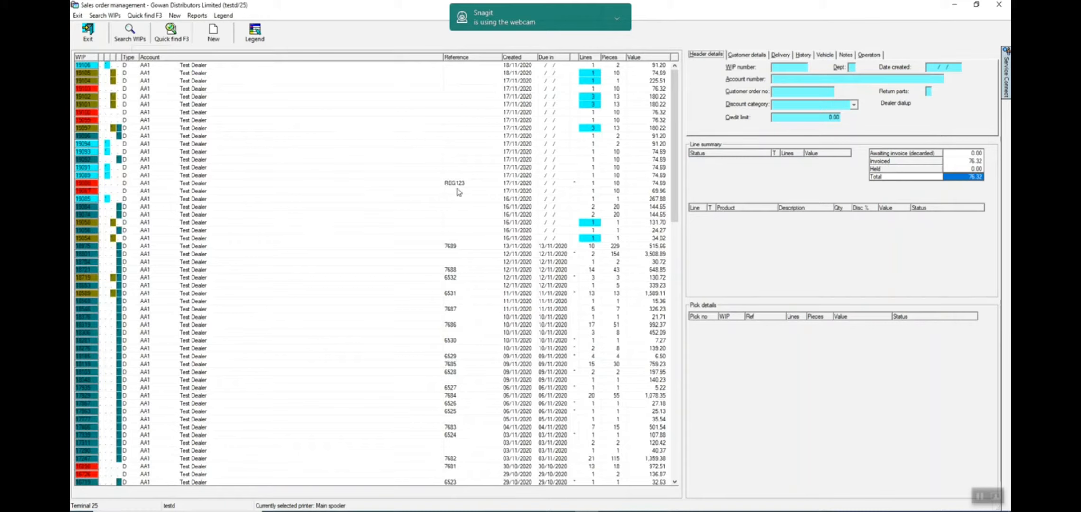
{"action": "left_click", "coordinate": [128, 37]}
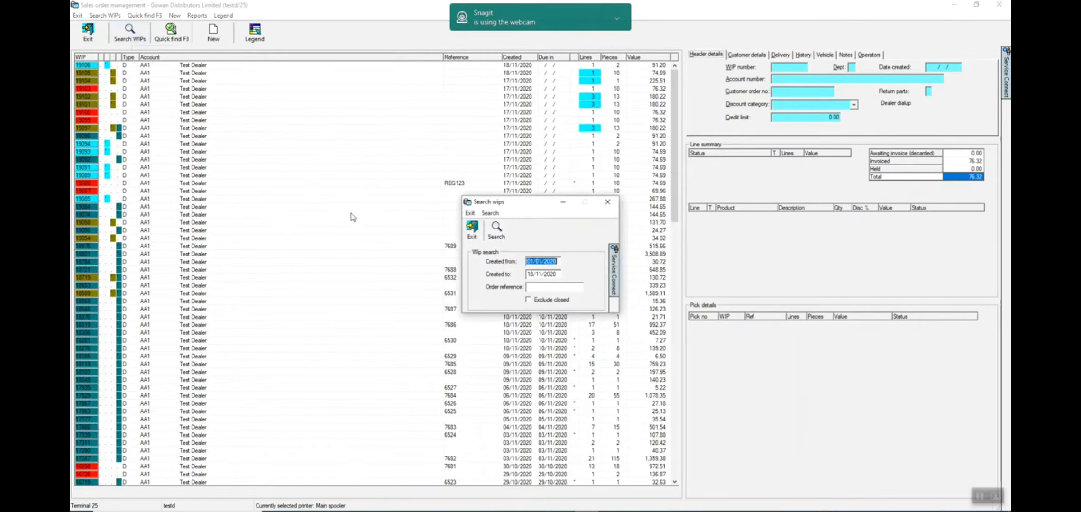
{"action": "left_click", "coordinate": [539, 288]}
{"action": "type", "text": "reg123"}
{"action": "key", "text": "BackSpace"}
{"action": "key", "text": "BackSpace"}
{"action": "key", "text": "BackSpace"}
{"action": "key", "text": "BackSpace"}
{"action": "key", "text": "BackSpace"}
{"action": "key", "text": "BackSpace"}
{"action": "type", "text": "REG123"}
{"action": "left_click", "coordinate": [495, 229]}
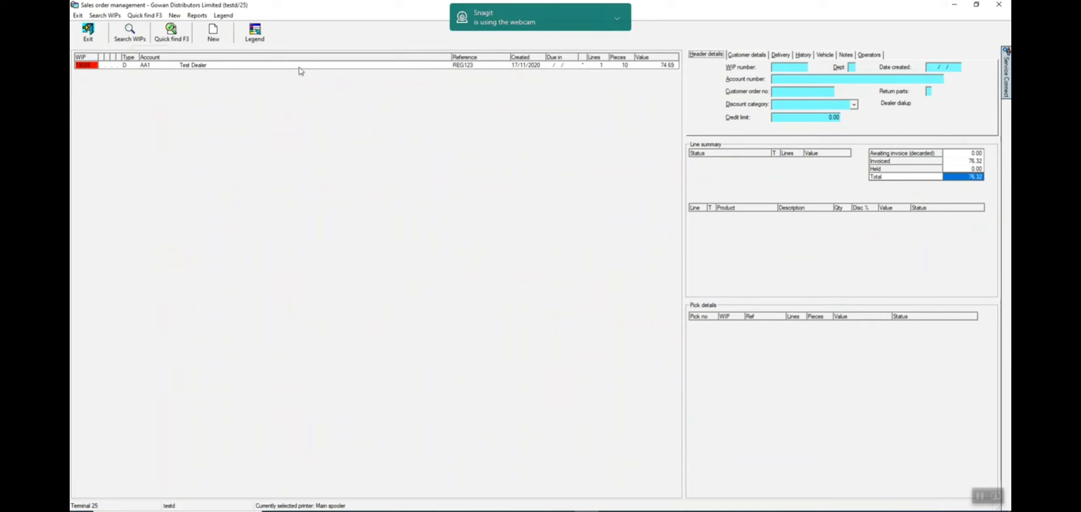
{"action": "left_click", "coordinate": [981, 495]}
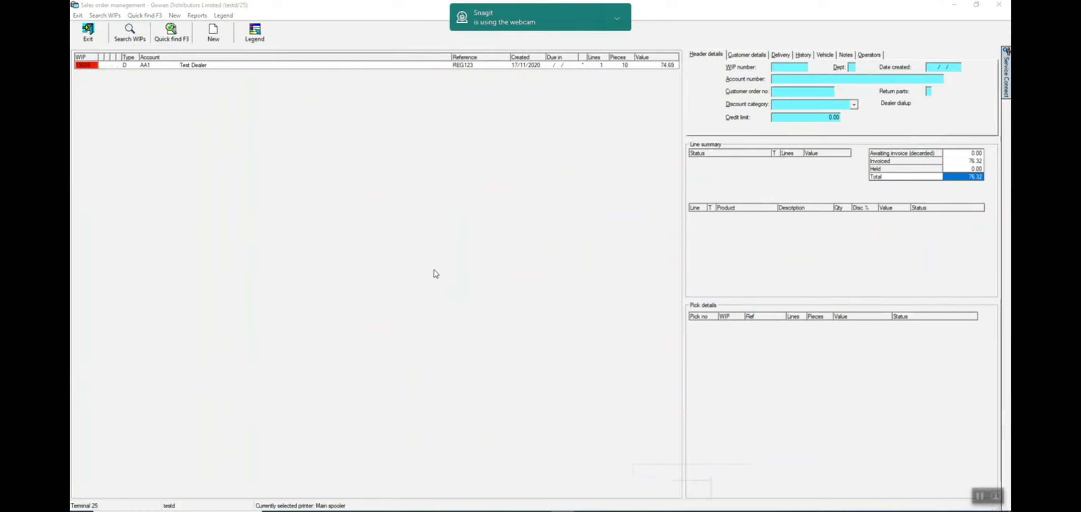
- Start a new parts order and add part 4249J6 (FRT BRAKE DISC) with an order quantity of 2
{"action": "left_click", "coordinate": [215, 35]}
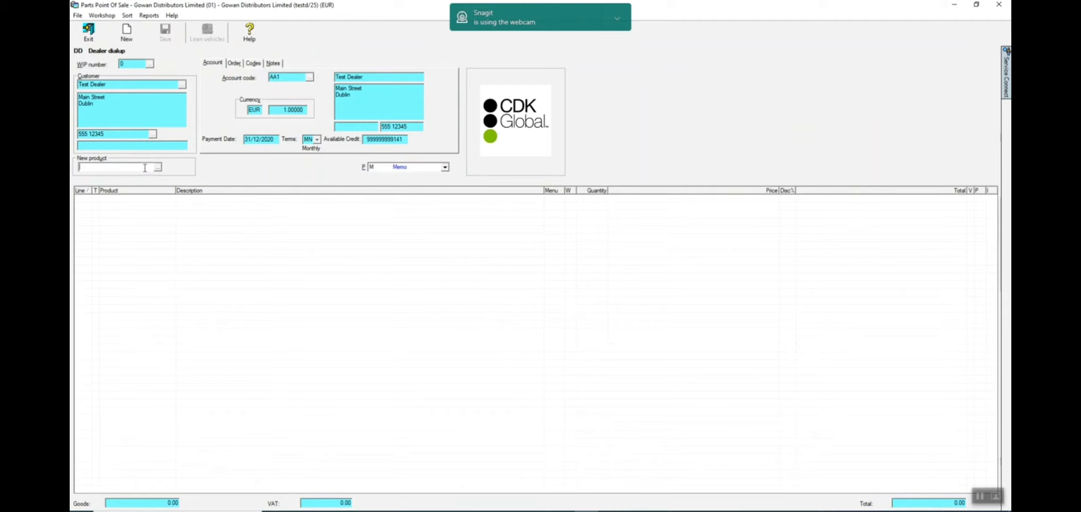
{"action": "type", "text": "4249J6"}
{"action": "key", "text": "Return"}
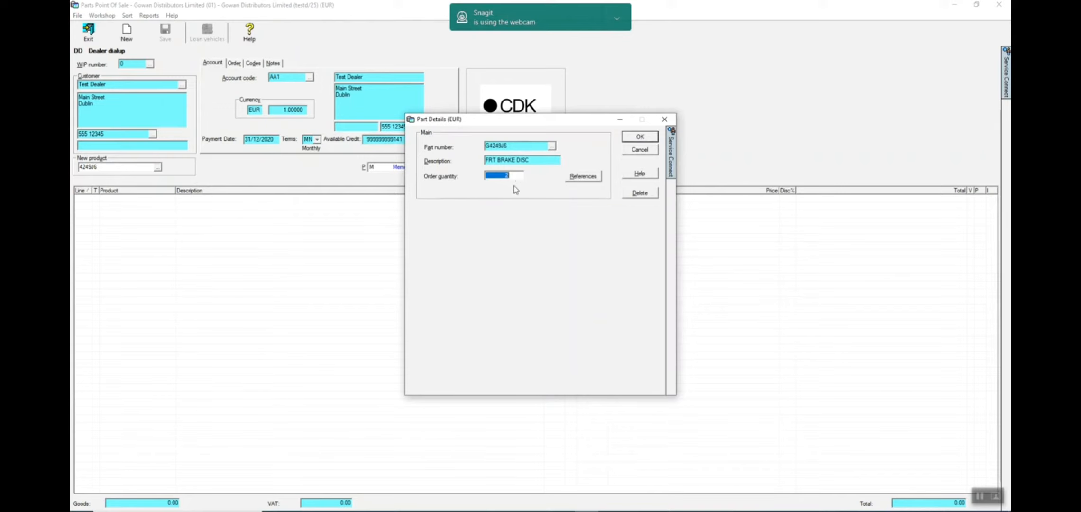
{"action": "left_click", "coordinate": [635, 139]}
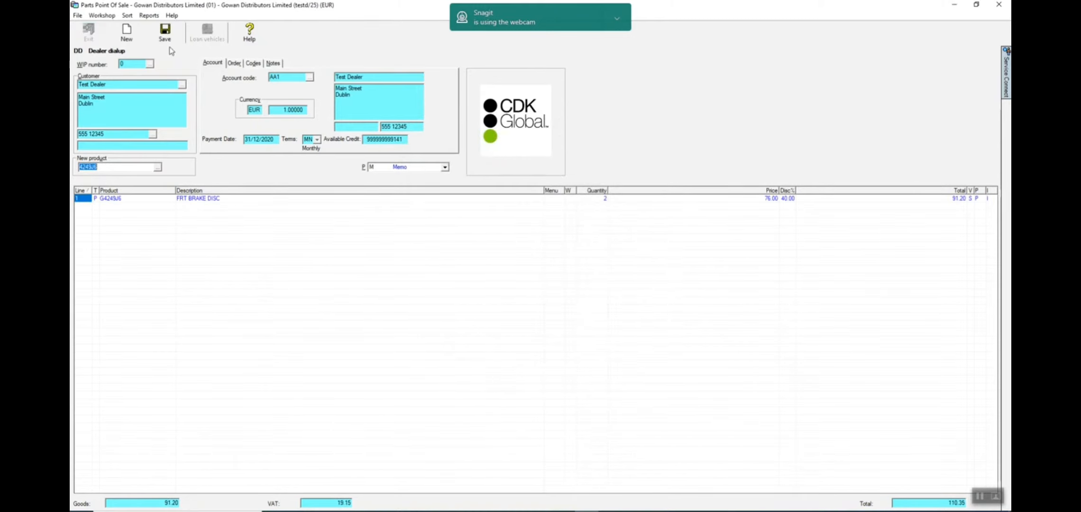
- Save the brake disc order as a new WIP and return to sales order management
{"action": "left_click", "coordinate": [164, 37]}
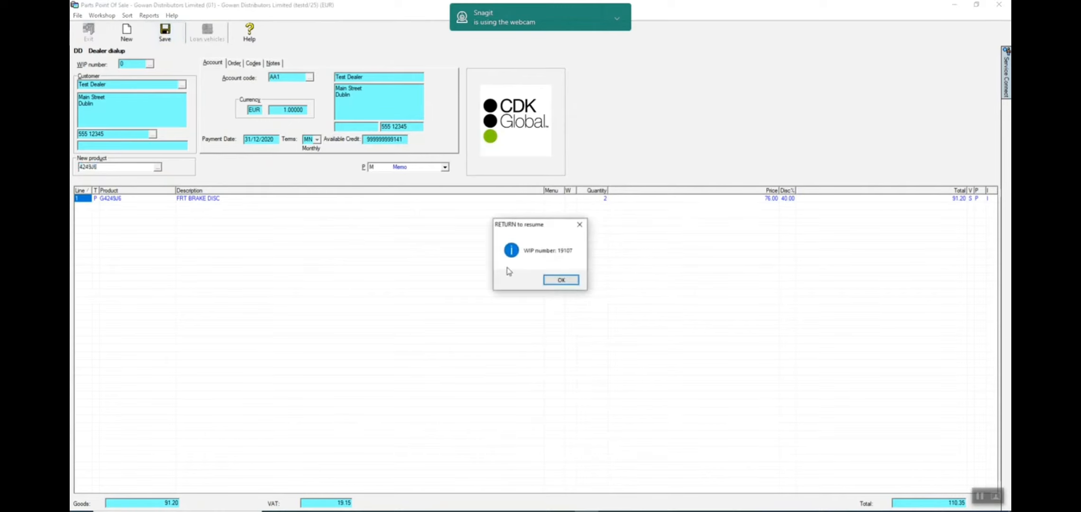
{"action": "left_click", "coordinate": [558, 281]}
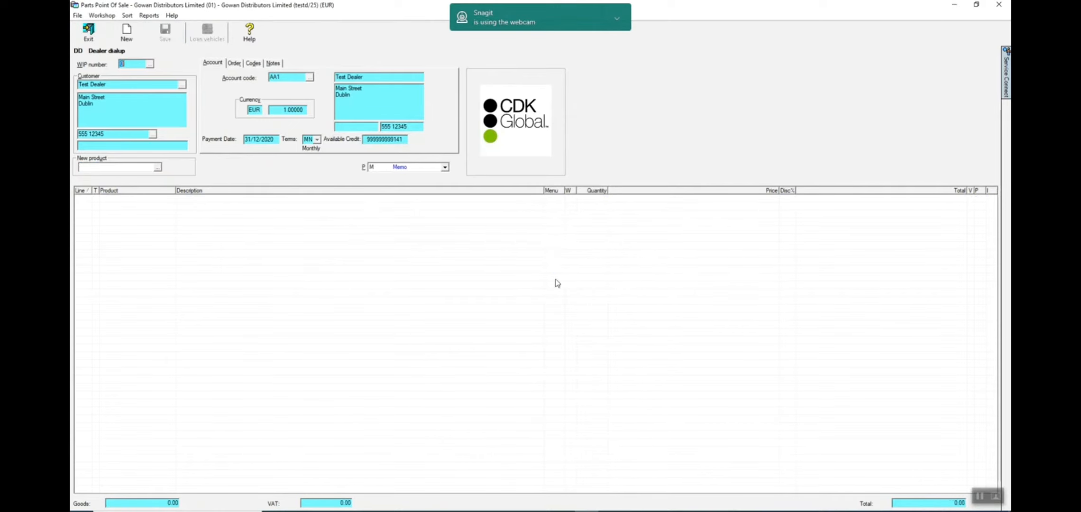
{"action": "left_click", "coordinate": [89, 33]}
- Search the WIPs with the order reference cleared and view the pick details of the newly created WIP
{"action": "left_click", "coordinate": [118, 35]}
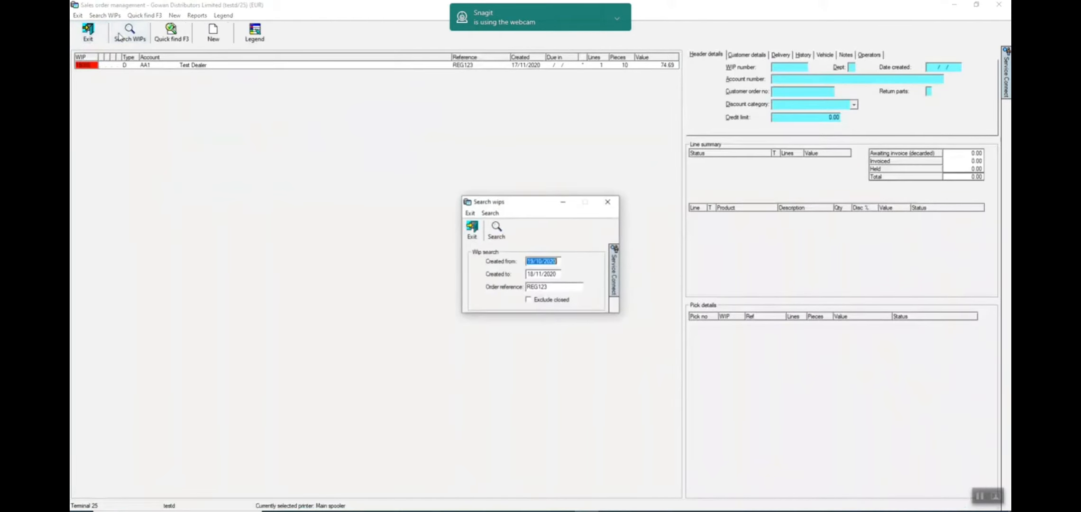
{"action": "key", "text": "Tab"}
{"action": "key", "text": "Tab"}
{"action": "key", "text": "Delete"}
{"action": "left_click", "coordinate": [500, 236]}
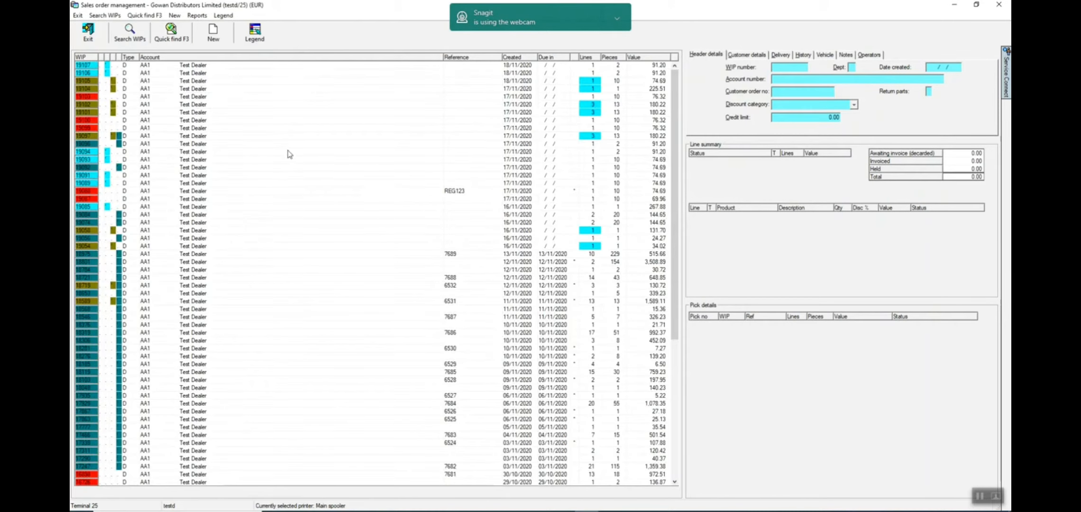
{"action": "left_click", "coordinate": [87, 67]}
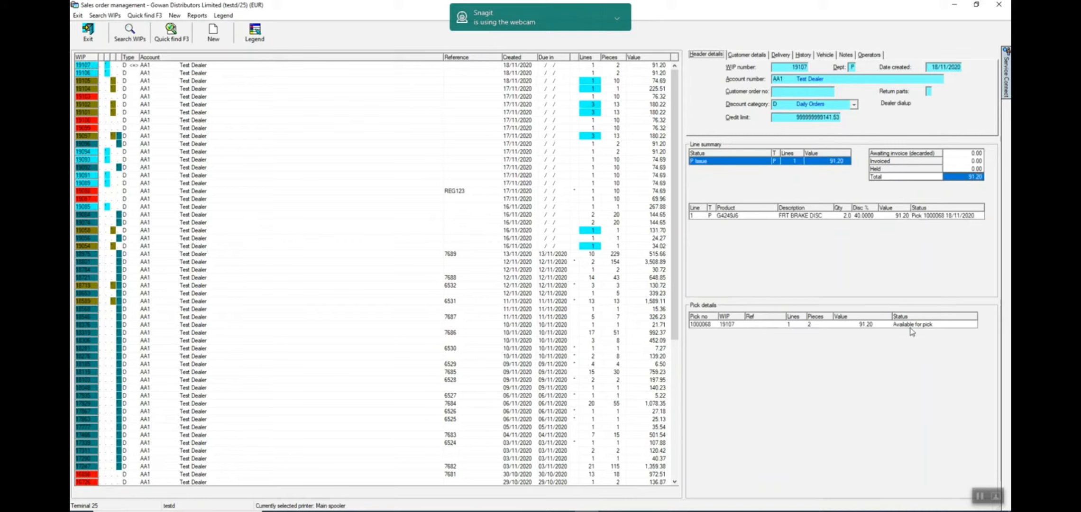
{"action": "left_click", "coordinate": [982, 494]}
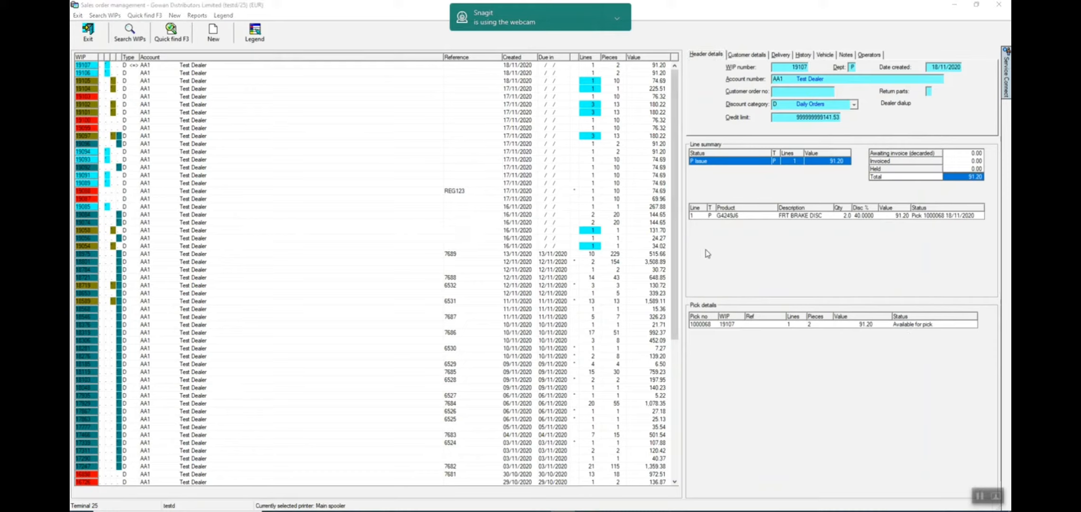
- Open the stock enquiry for the WIP's part G4249J6 and view its movement history
{"action": "right_click", "coordinate": [731, 217]}
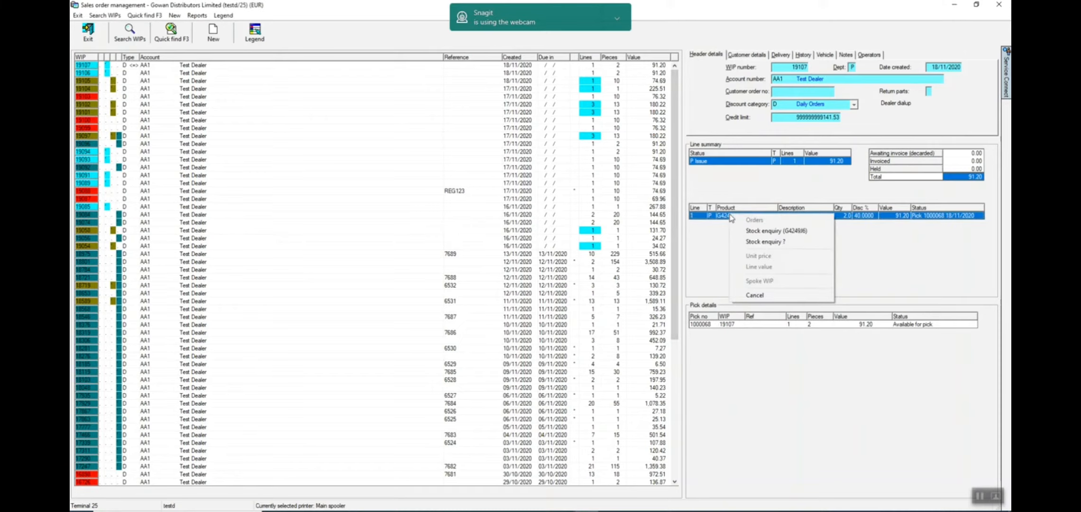
{"action": "left_click", "coordinate": [769, 236]}
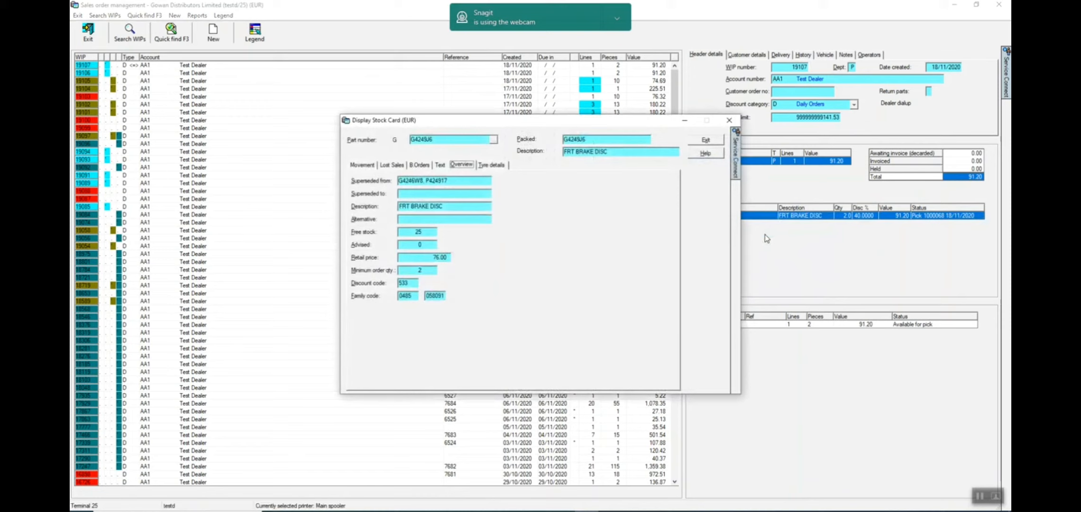
{"action": "left_click", "coordinate": [363, 164]}
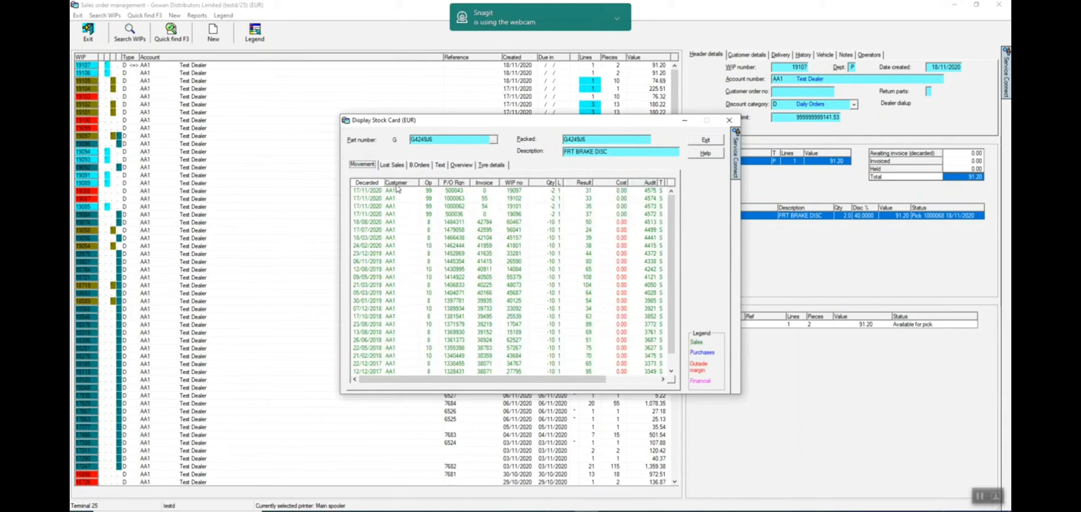
- Review the brake disc's back orders, text and overview details in the stock card, and close the card
{"action": "left_click", "coordinate": [420, 166]}
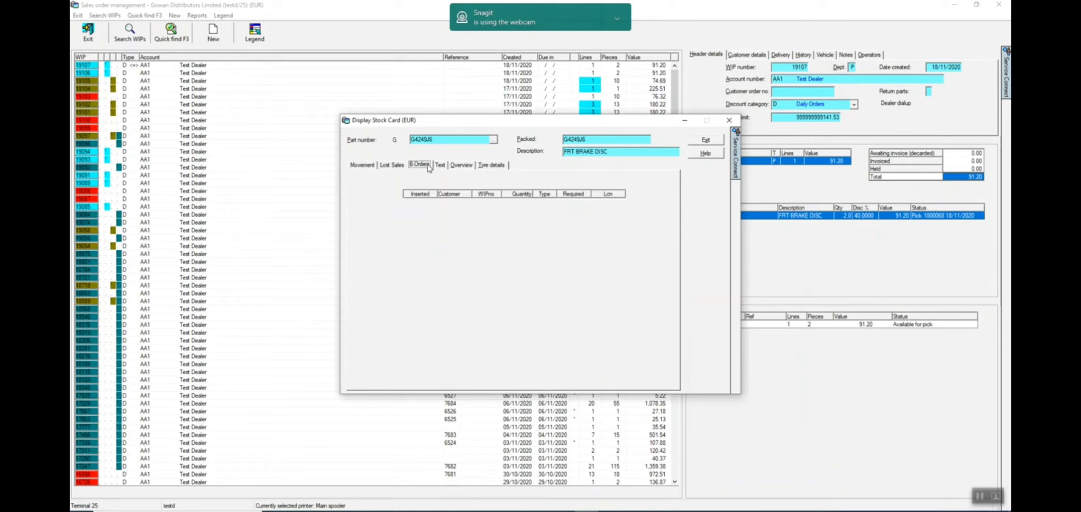
{"action": "left_click", "coordinate": [440, 165]}
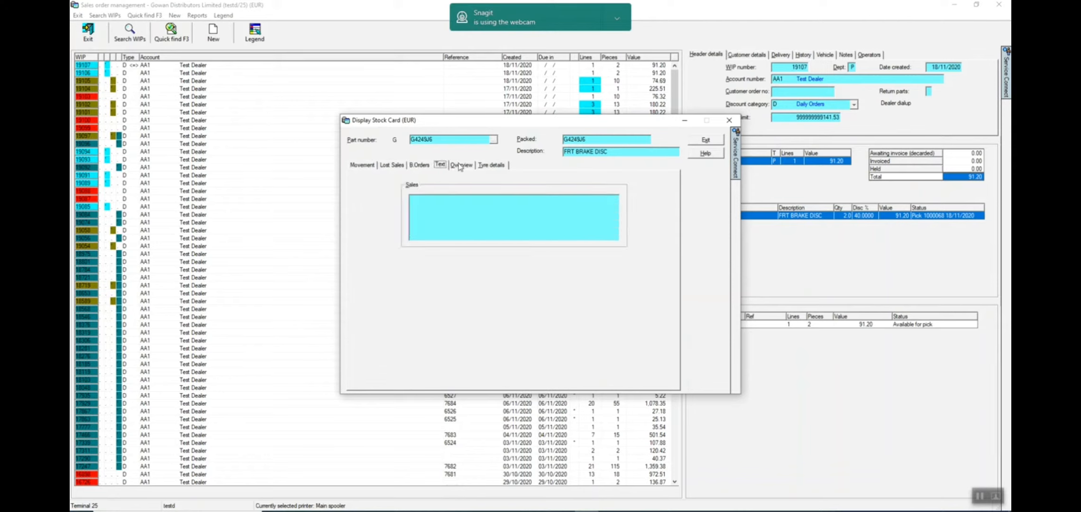
{"action": "left_click", "coordinate": [459, 166]}
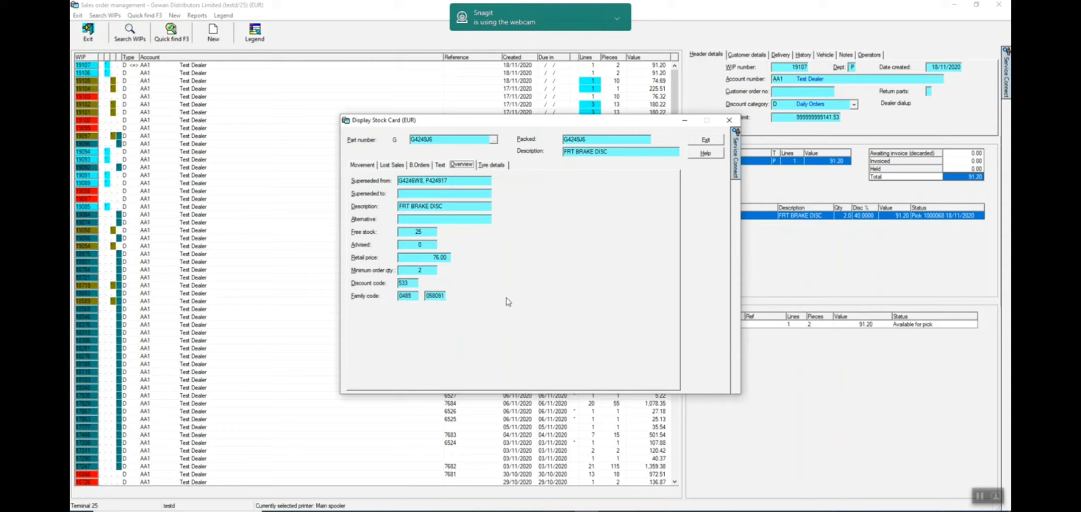
{"action": "left_click", "coordinate": [695, 142]}
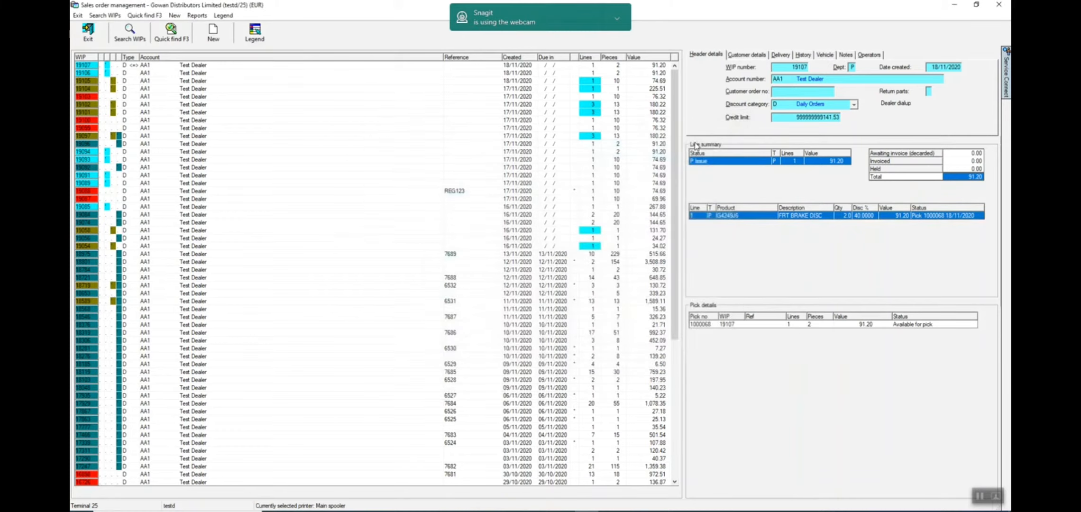
{"action": "left_click", "coordinate": [982, 494]}
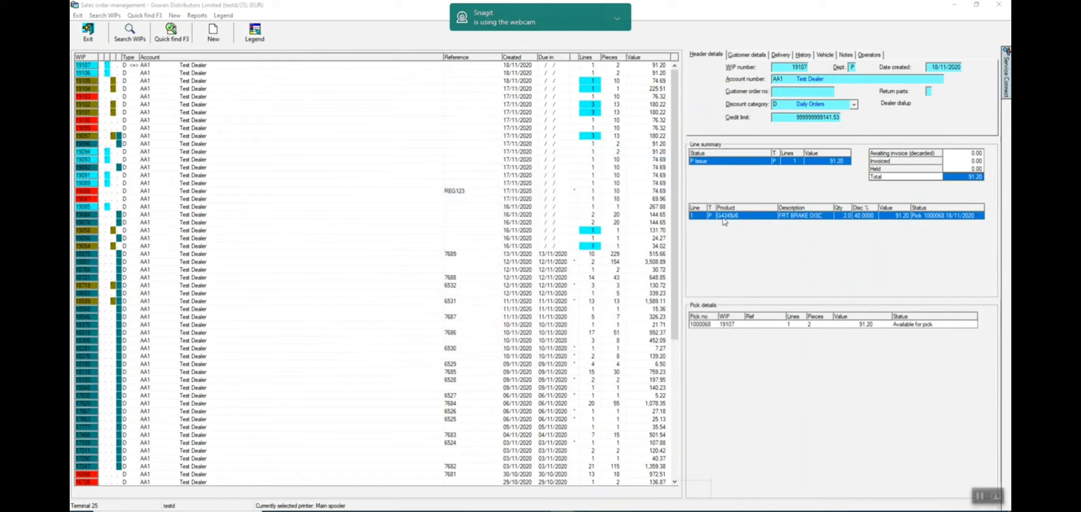
- Open a blank stock enquiry from the WIP's part line and look up part 1109AL
{"action": "right_click", "coordinate": [724, 220]}
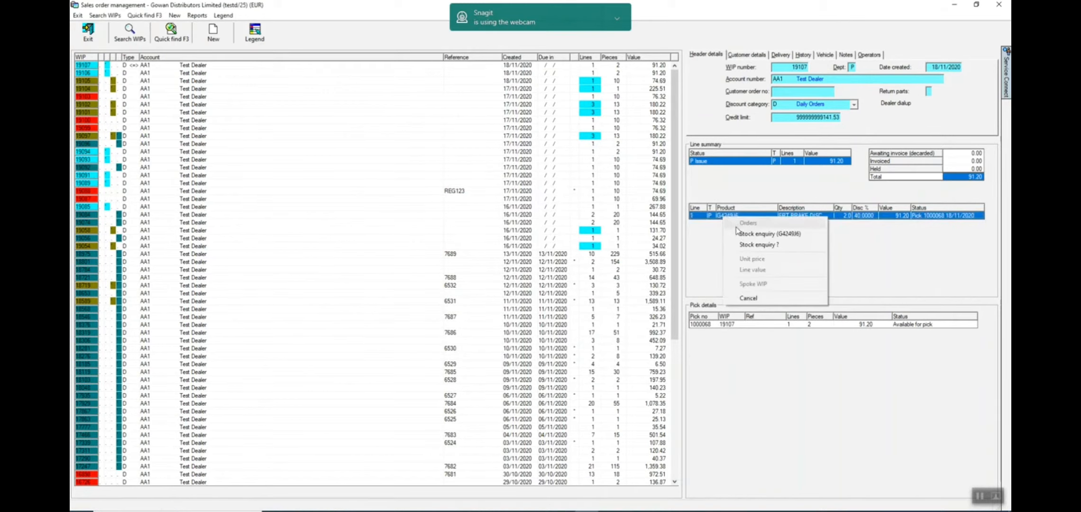
{"action": "left_click", "coordinate": [754, 247]}
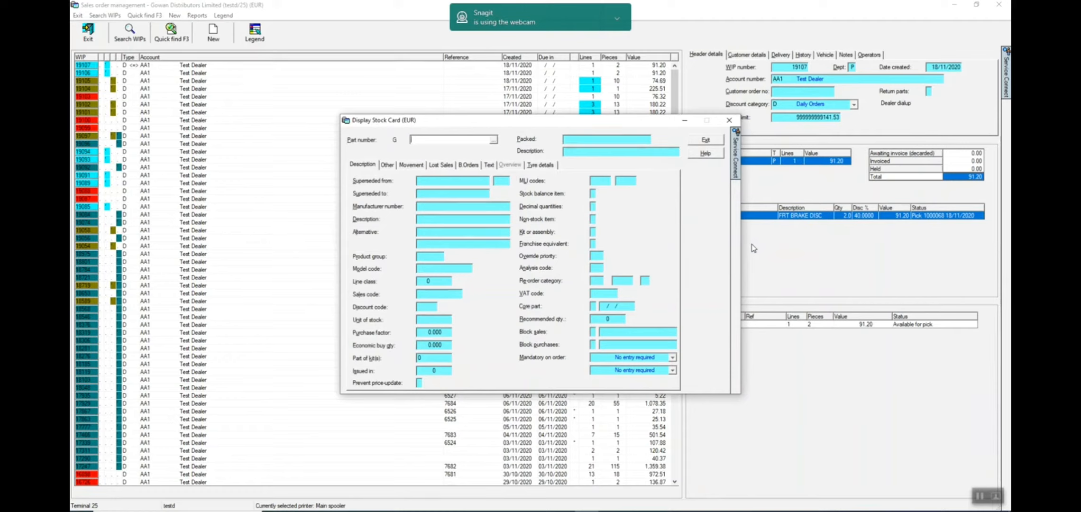
{"action": "type", "text": "109AL"}
{"action": "key", "text": "Return"}
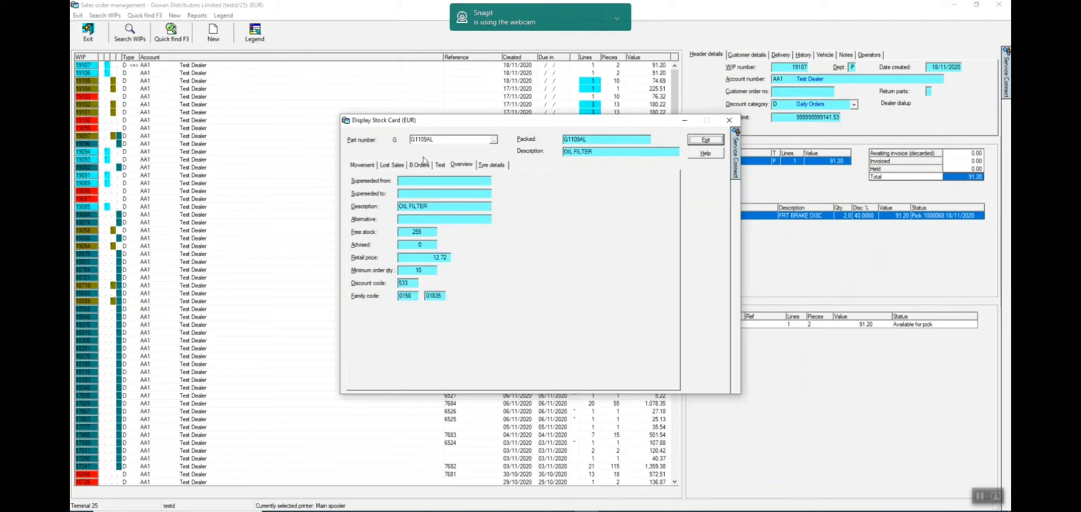
- Review the oil filter's movement history, overview and back orders, and close its stock card
{"action": "left_click", "coordinate": [362, 166]}
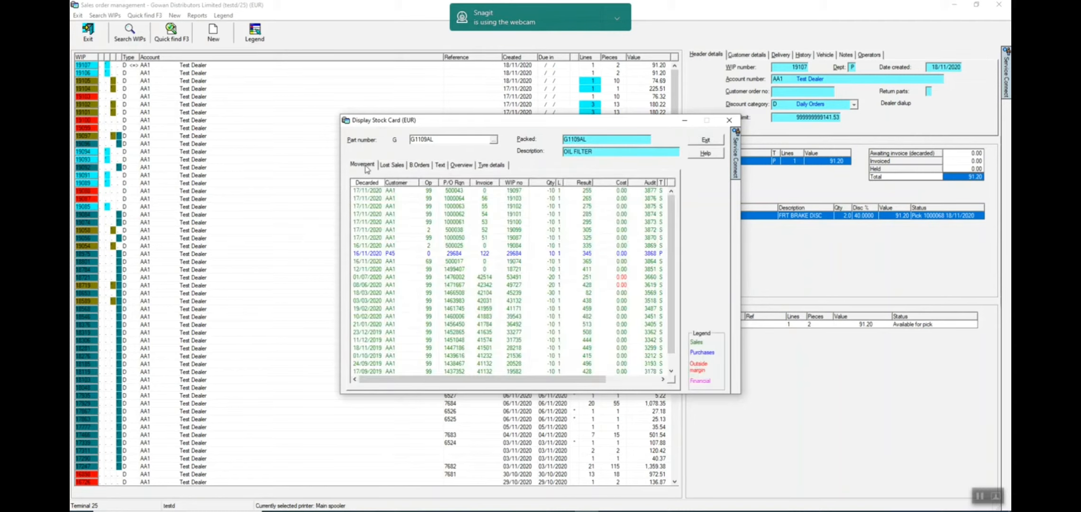
{"action": "left_click", "coordinate": [466, 166]}
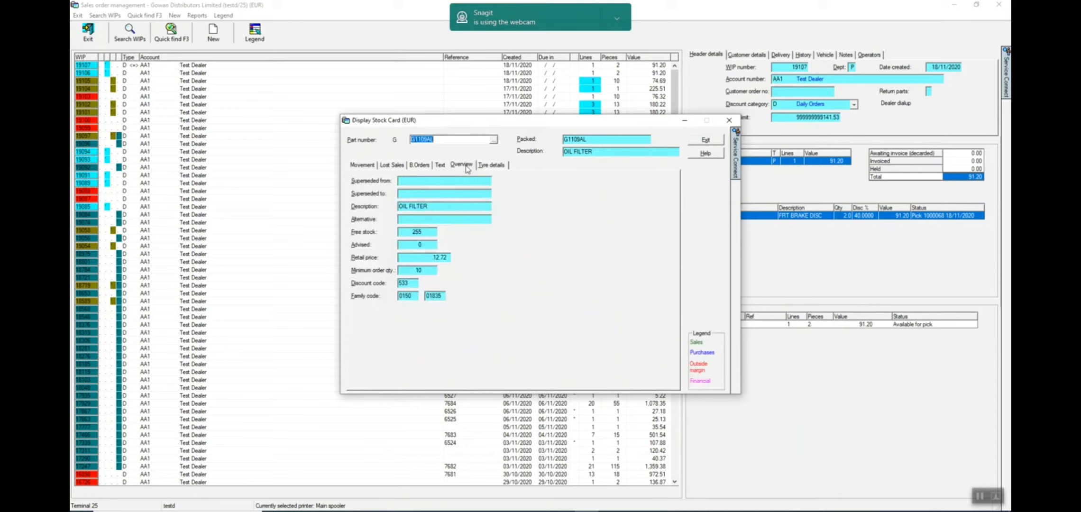
{"action": "left_click", "coordinate": [420, 165]}
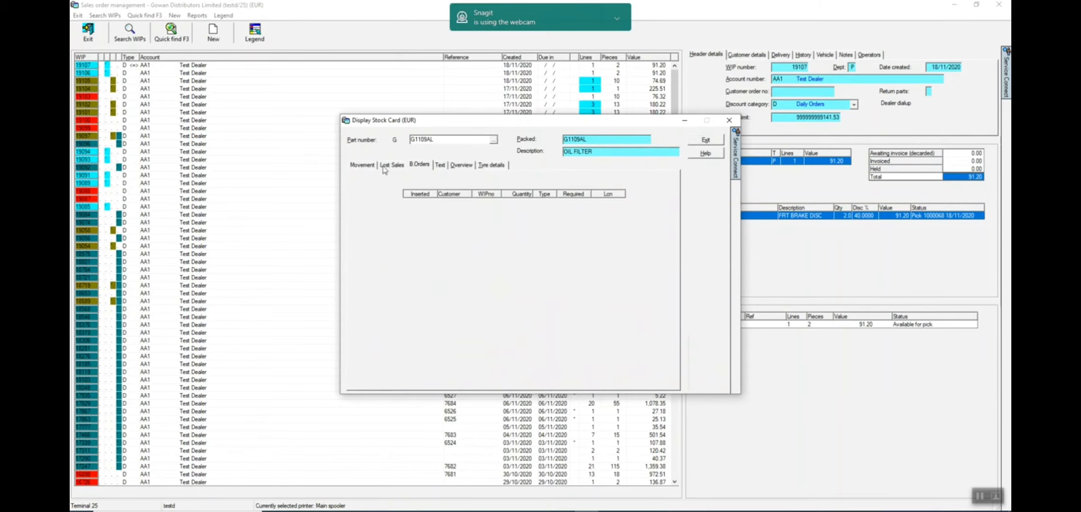
{"action": "left_click", "coordinate": [705, 140]}
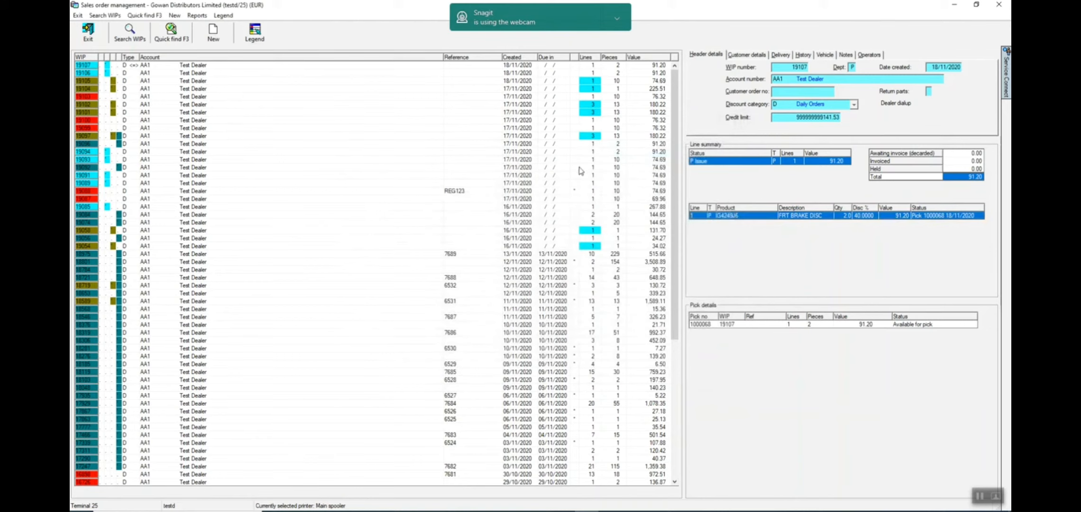
- Run a Price Enquiry report for part 1109AL with Display output, and close the enquiry after viewing it
{"action": "left_click", "coordinate": [196, 17]}
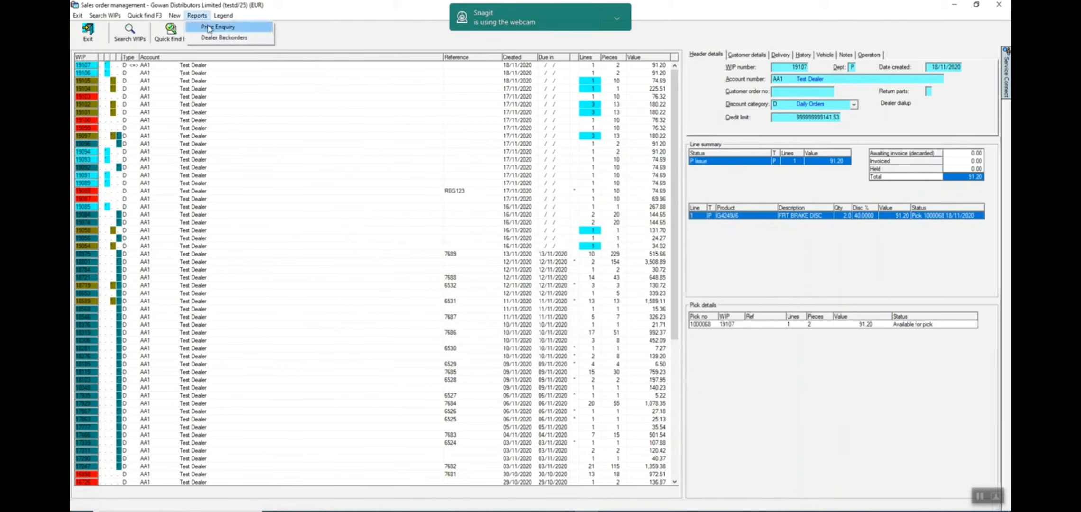
{"action": "left_click", "coordinate": [217, 27]}
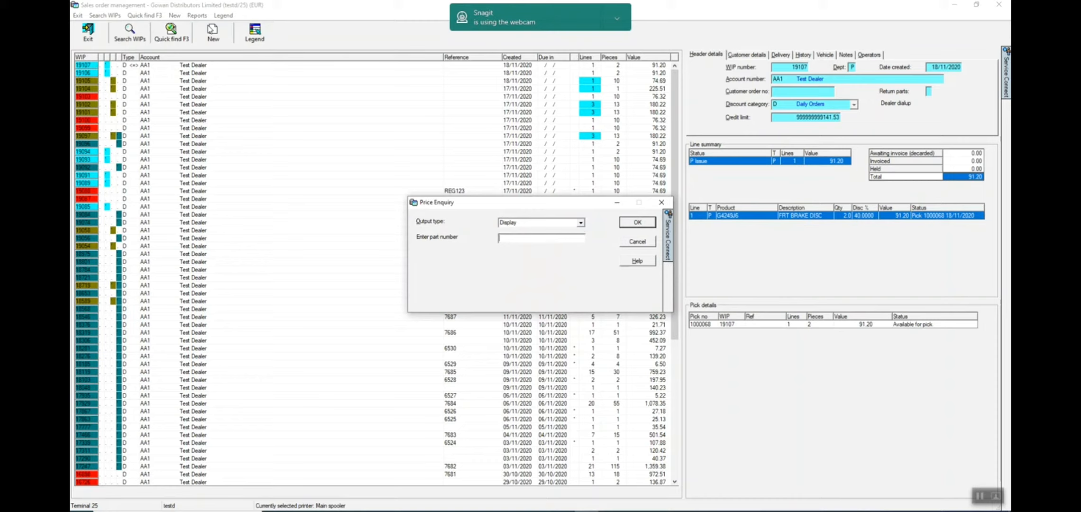
{"action": "type", "text": "1109AL"}
{"action": "left_click", "coordinate": [637, 223]}
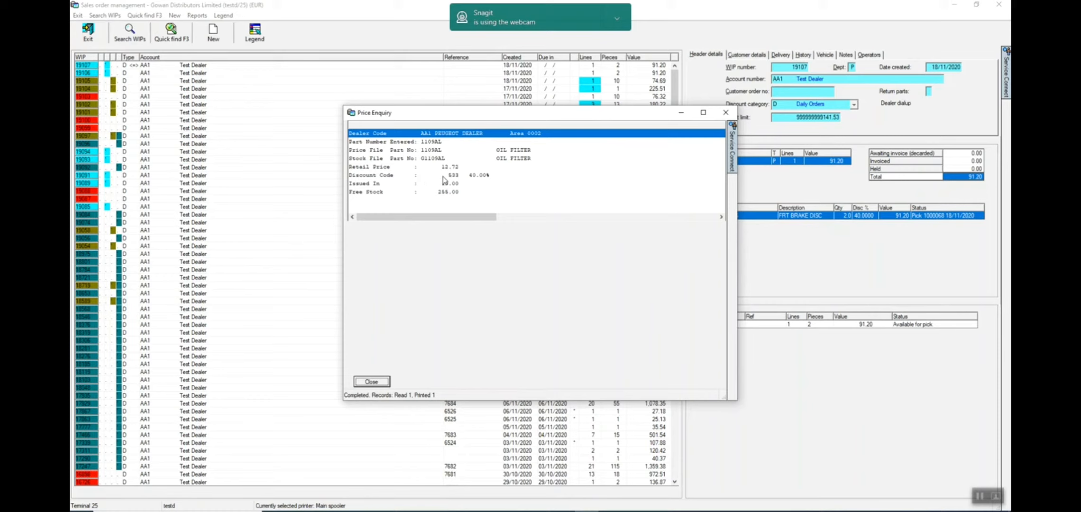
{"action": "left_click", "coordinate": [382, 382]}
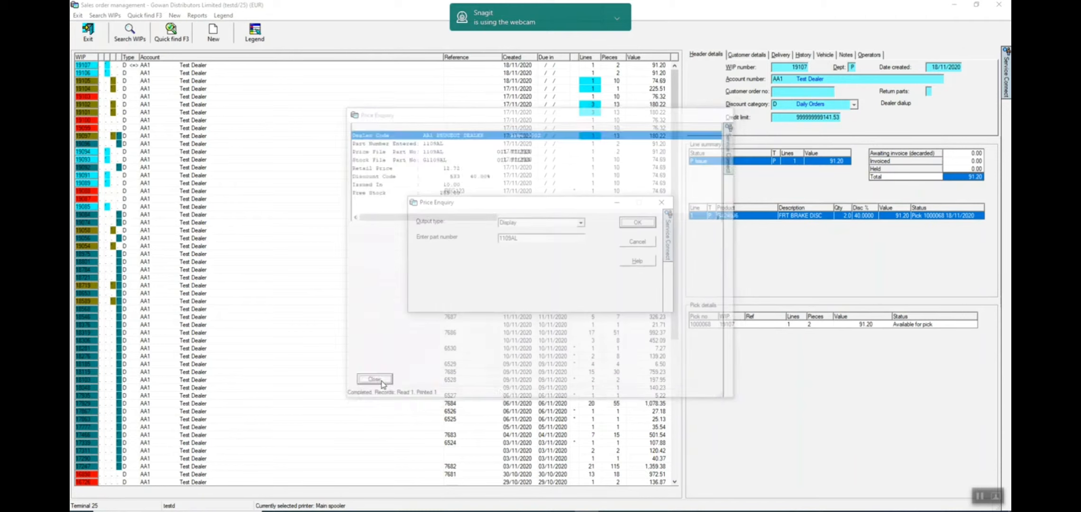
{"action": "left_click", "coordinate": [641, 243]}
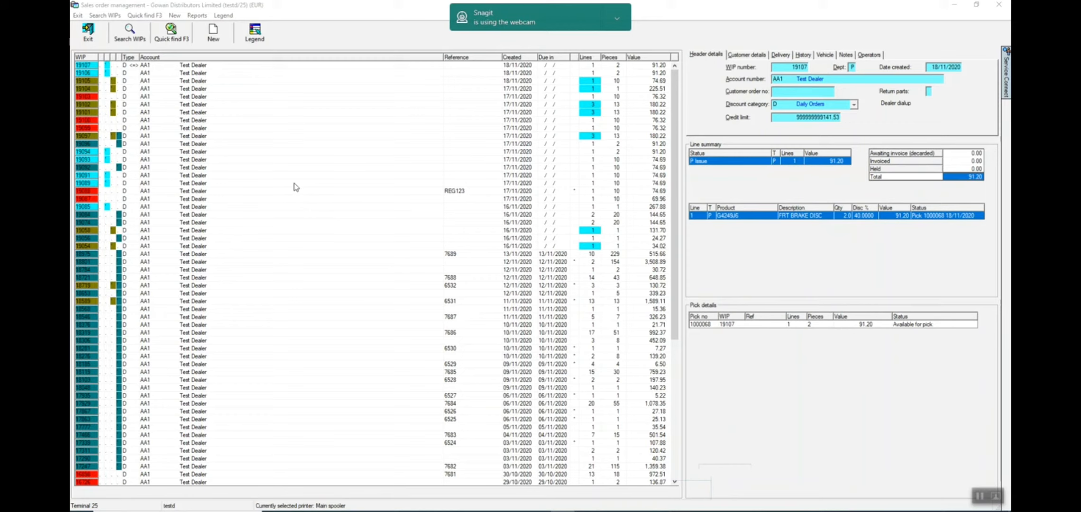
- Start a new parts order and enter TEST WIP as its order number
{"action": "left_click", "coordinate": [210, 34]}
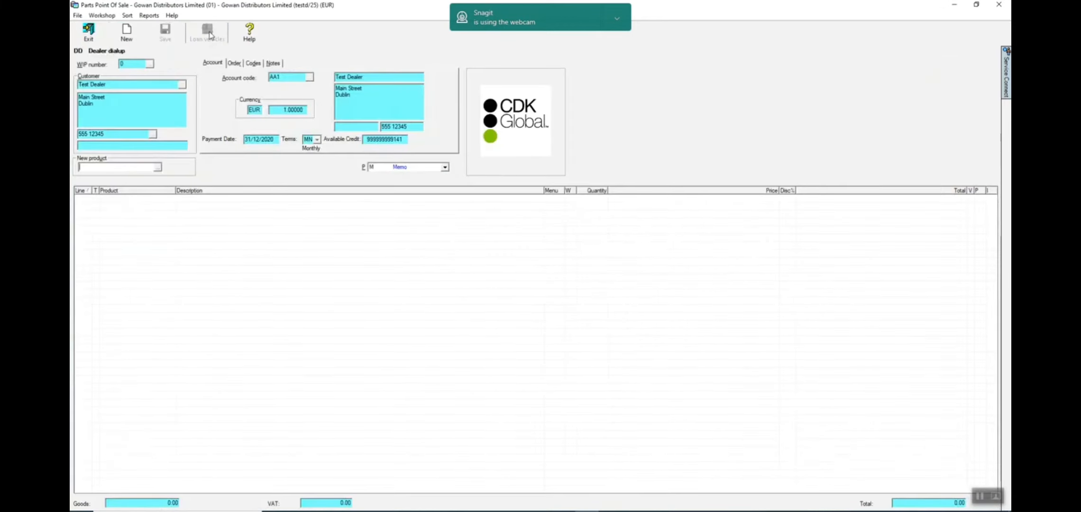
{"action": "left_click", "coordinate": [237, 63]}
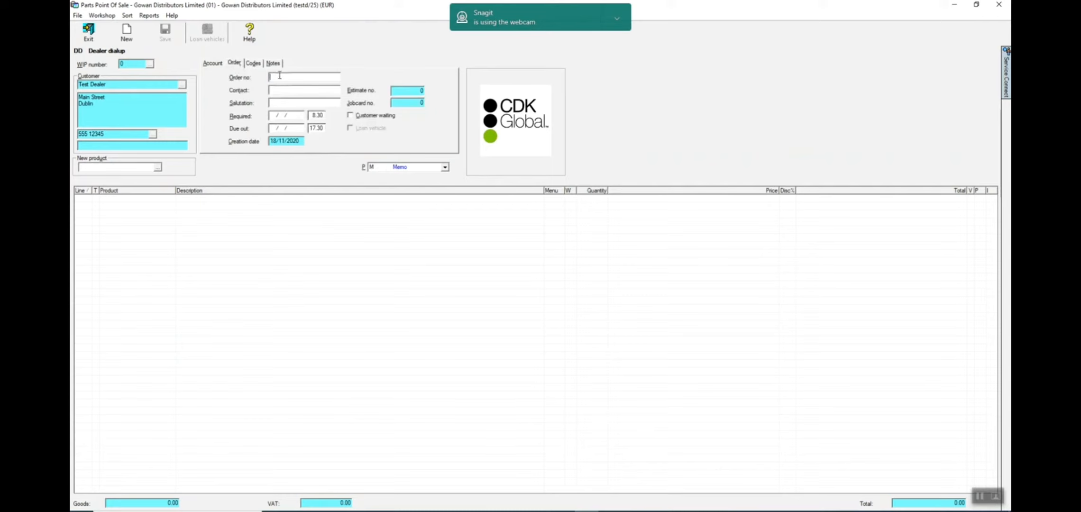
{"action": "type", "text": "TEST WIP"}
{"action": "left_click", "coordinate": [114, 169]}
{"action": "key", "text": "Return"}
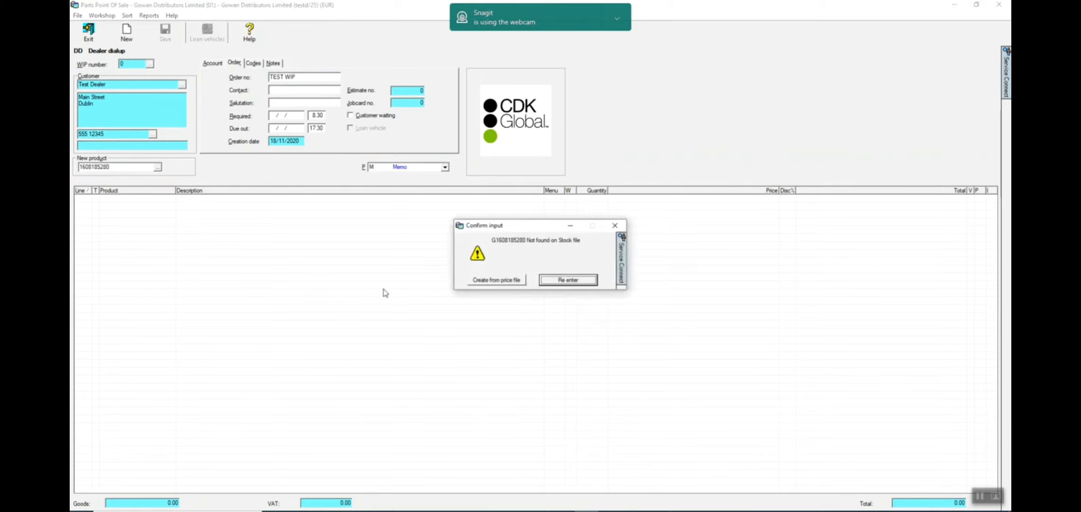
{"action": "left_click", "coordinate": [497, 281]}
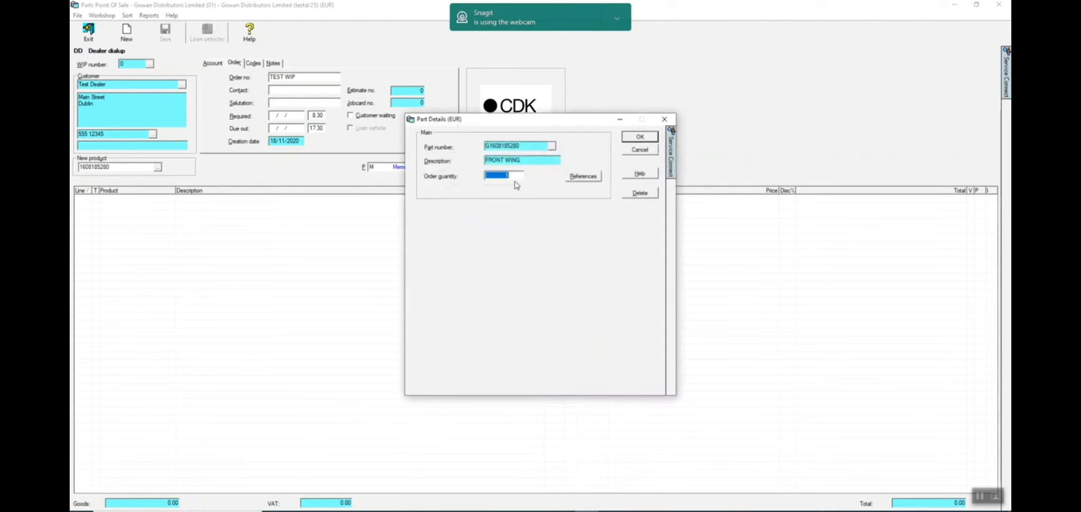
{"action": "left_click", "coordinate": [637, 136]}
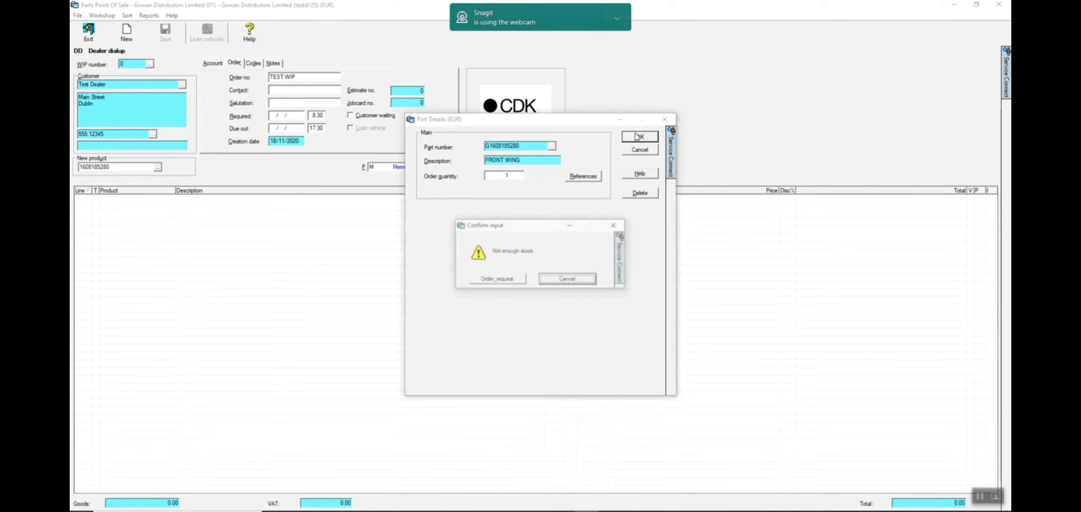
{"action": "left_click", "coordinate": [497, 281]}
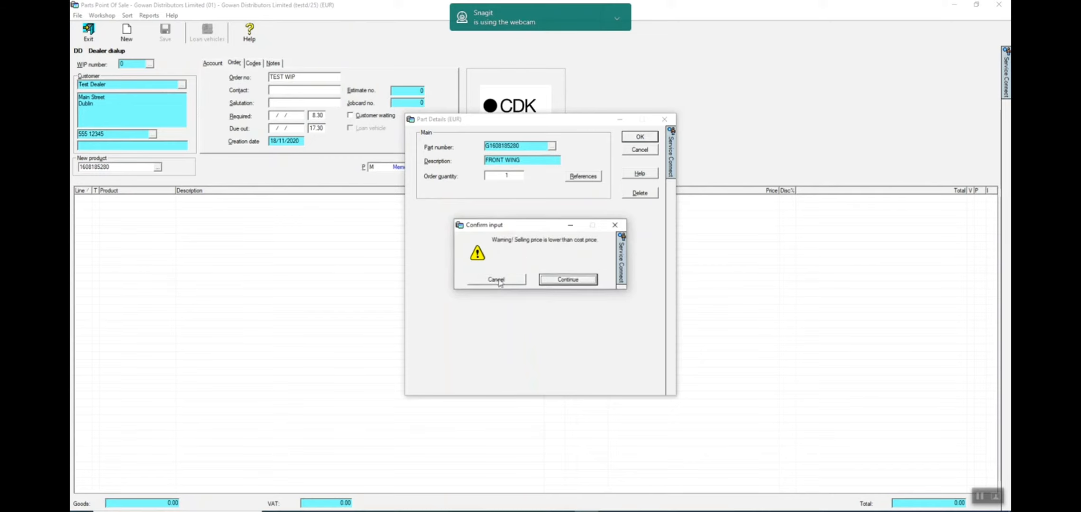
{"action": "left_click", "coordinate": [568, 280]}
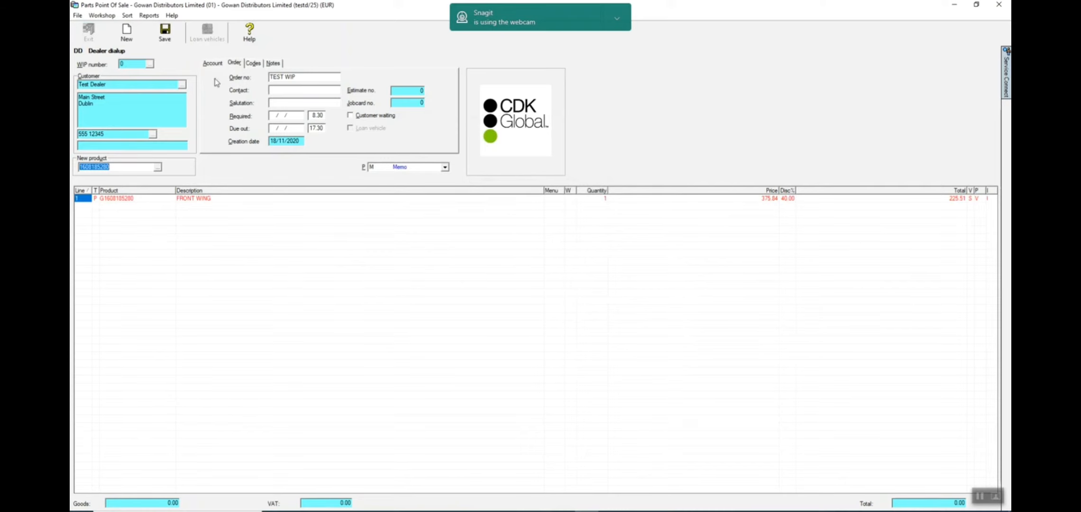
- Save the front wing order as a new WIP and view its line details in sales order management
{"action": "left_click", "coordinate": [166, 38]}
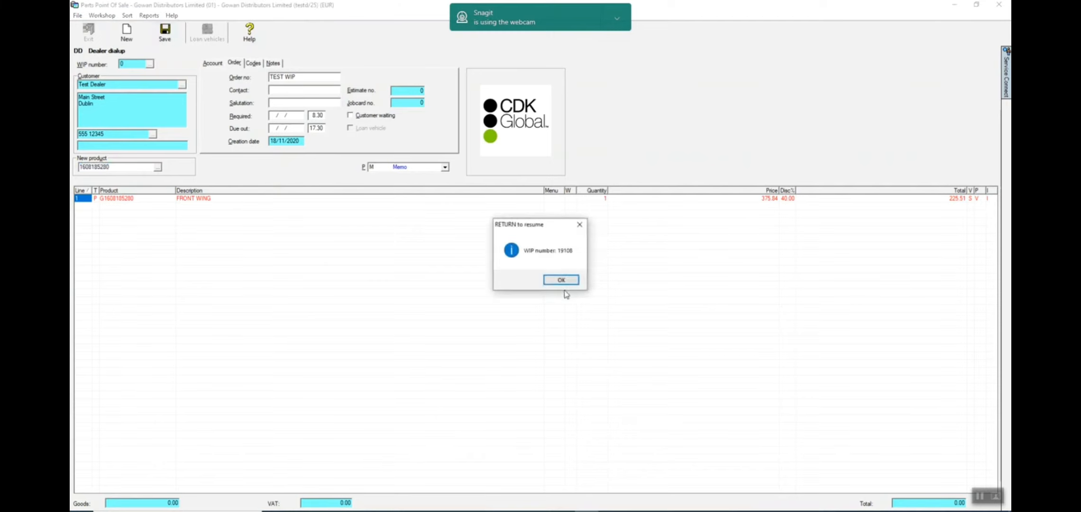
{"action": "left_click", "coordinate": [561, 280]}
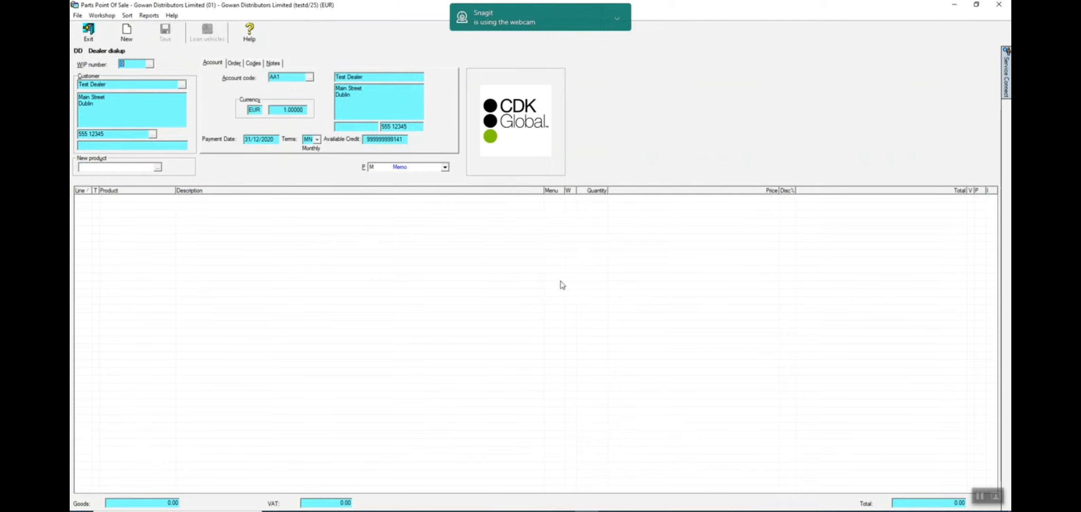
{"action": "left_click", "coordinate": [88, 34]}
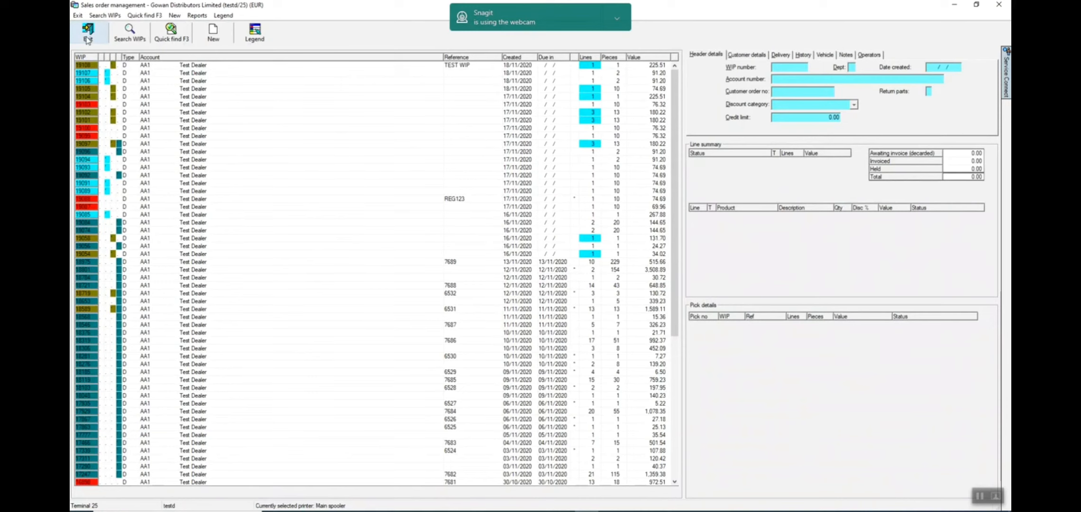
{"action": "left_click", "coordinate": [87, 66]}
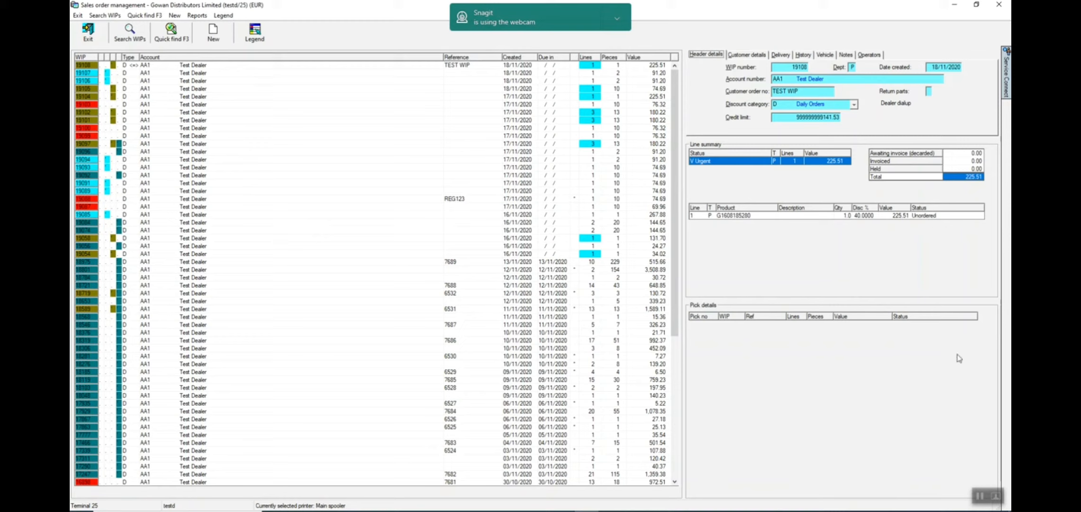
{"action": "left_click", "coordinate": [978, 494]}
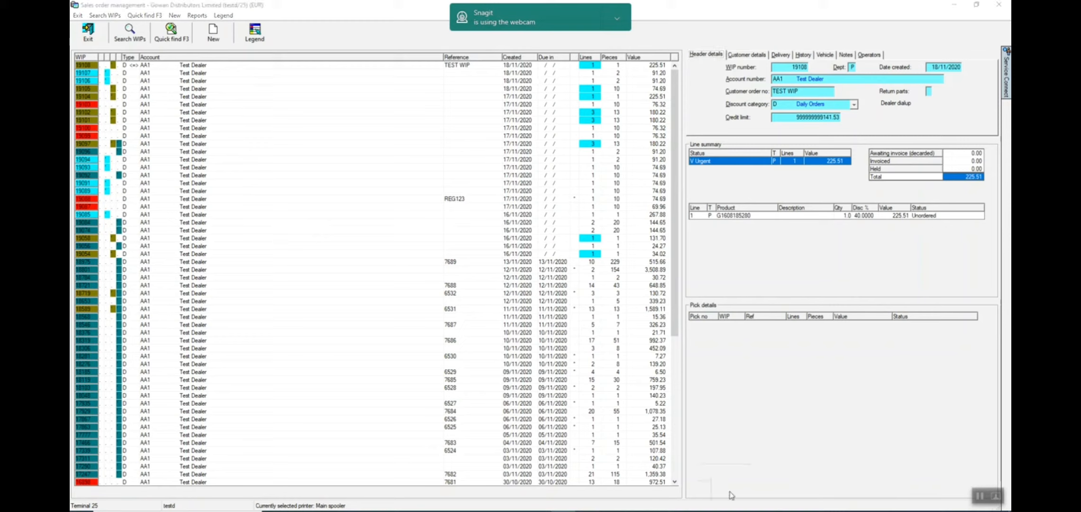
{"action": "left_click", "coordinate": [212, 35]}
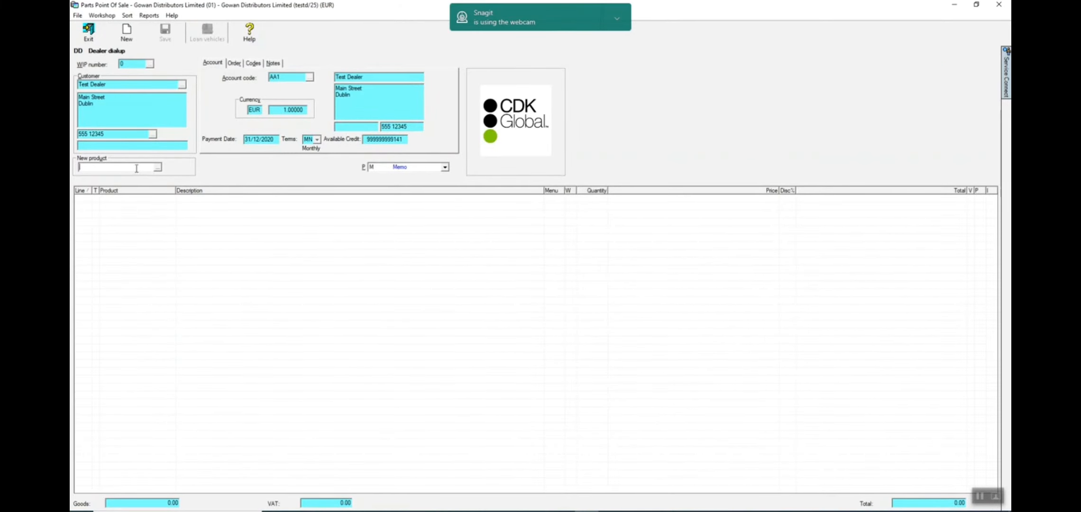
{"action": "key", "text": "Return"}
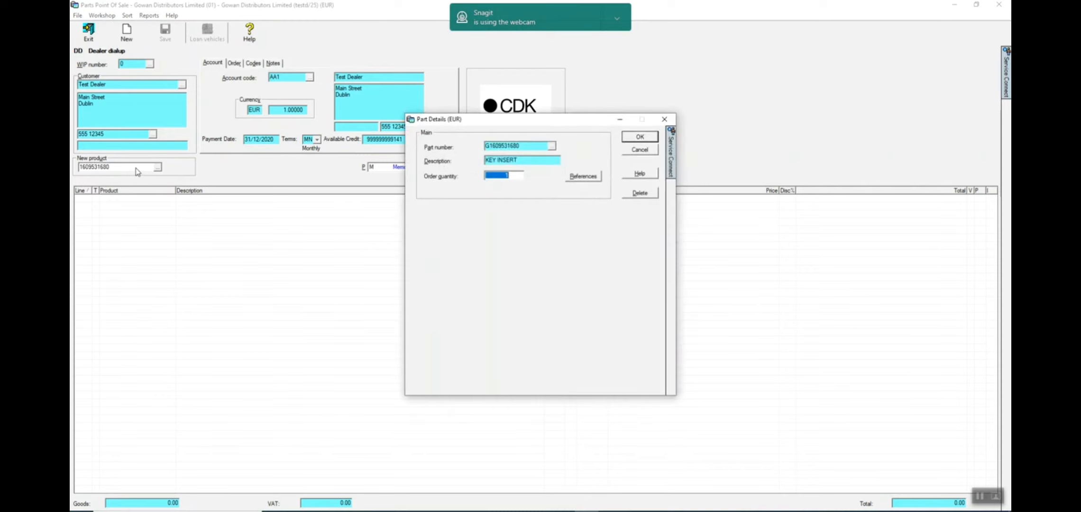
{"action": "left_click", "coordinate": [639, 139]}
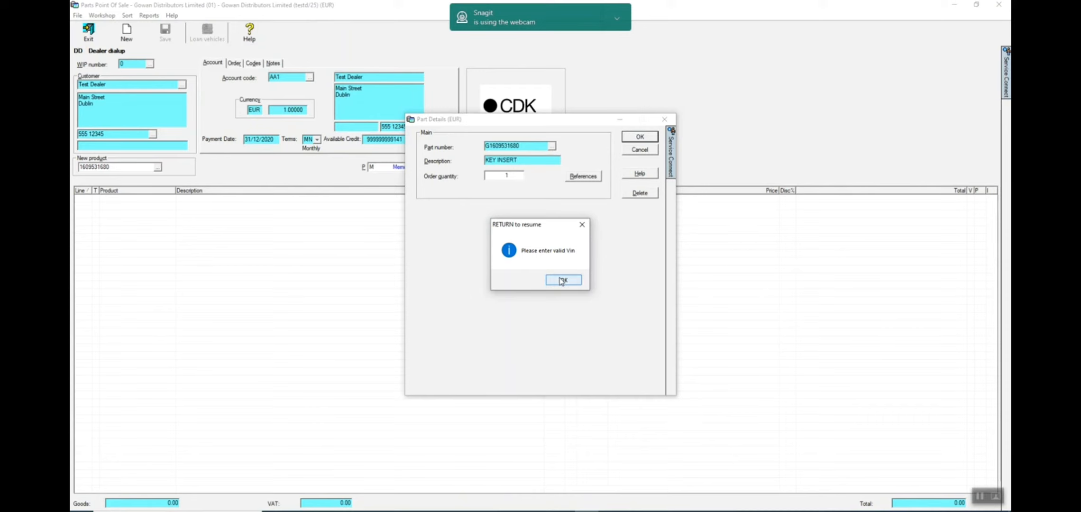
- Paste the vehicle's chassis number into the key insert's order references and add the part as an order request
{"action": "left_click", "coordinate": [561, 281]}
{"action": "left_click", "coordinate": [580, 179]}
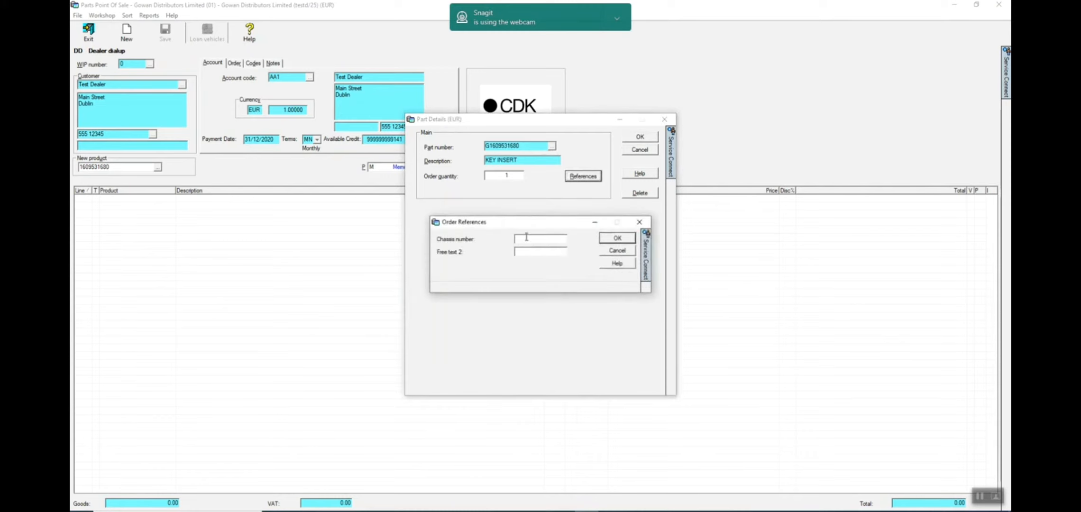
{"action": "left_click", "coordinate": [616, 241]}
{"action": "left_click", "coordinate": [635, 138]}
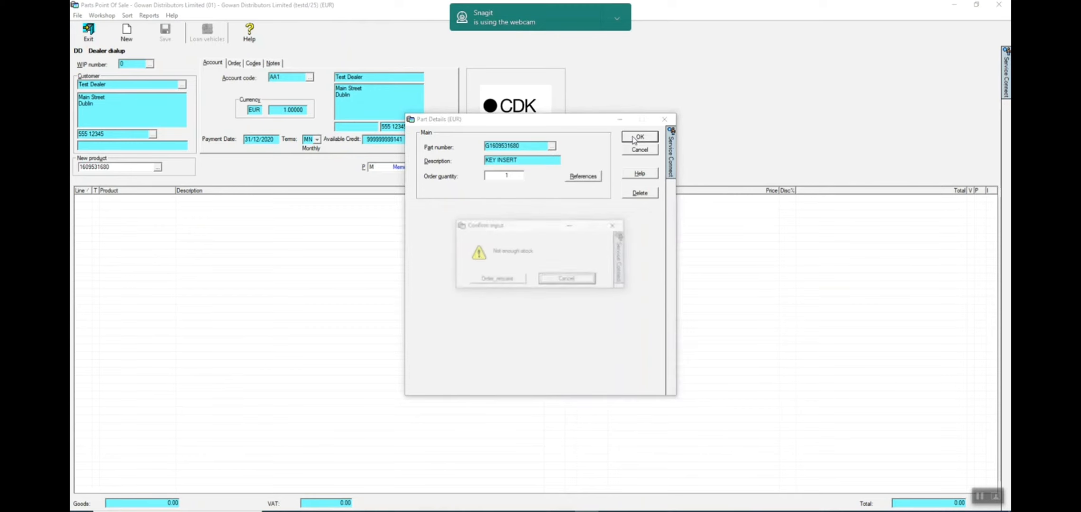
{"action": "left_click", "coordinate": [498, 281]}
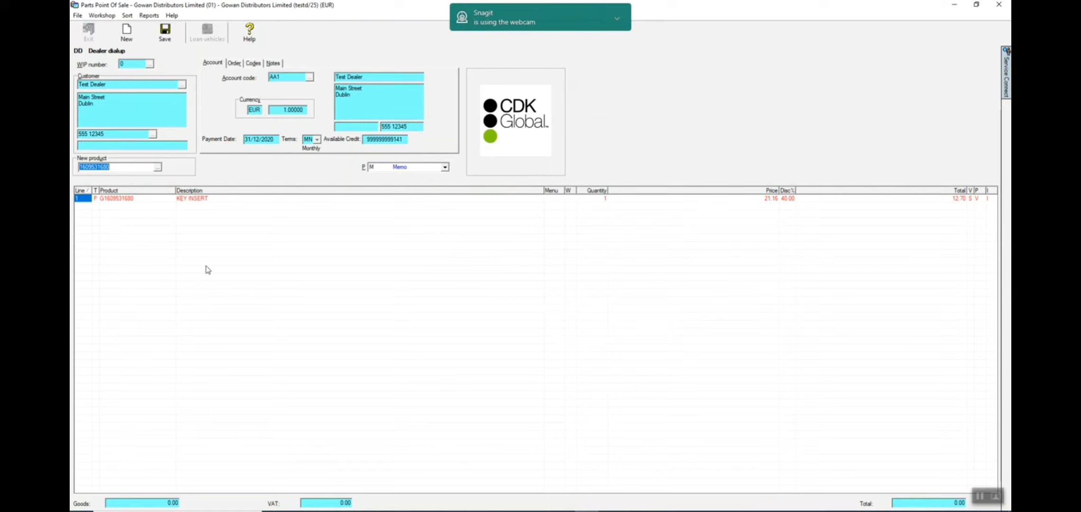
- Save the key insert order as a new WIP and return to the sales order management list
{"action": "left_click", "coordinate": [165, 37]}
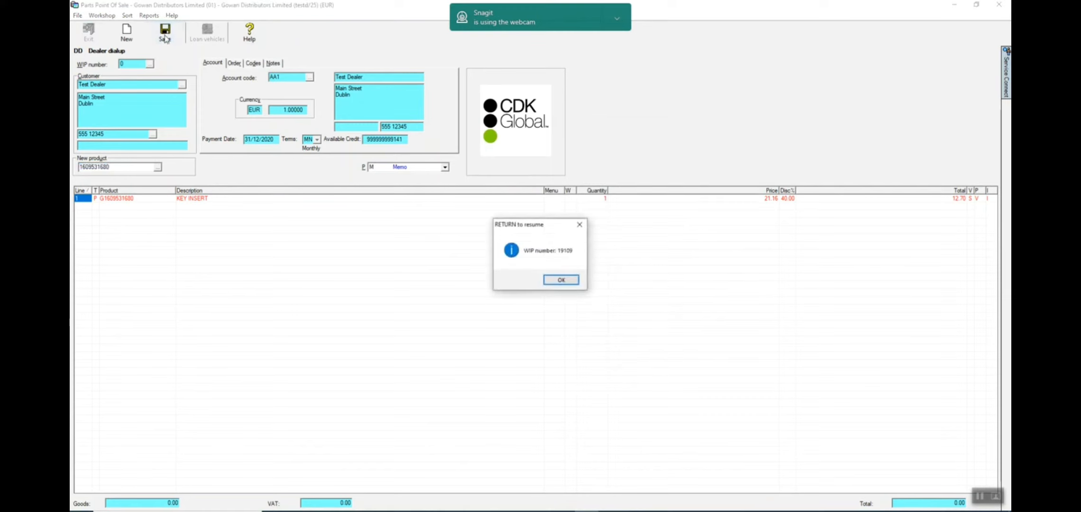
{"action": "left_click", "coordinate": [556, 281]}
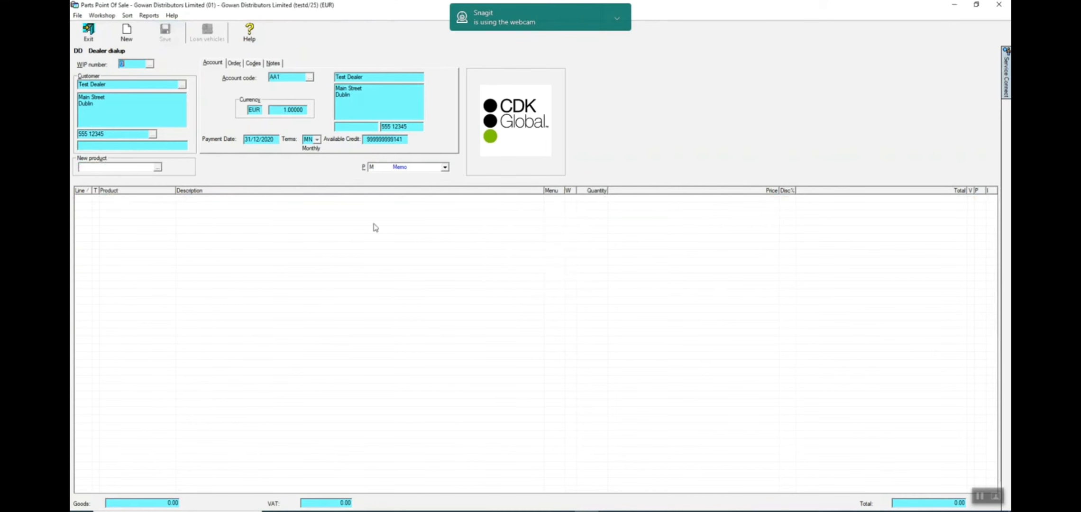
{"action": "left_click", "coordinate": [89, 33]}
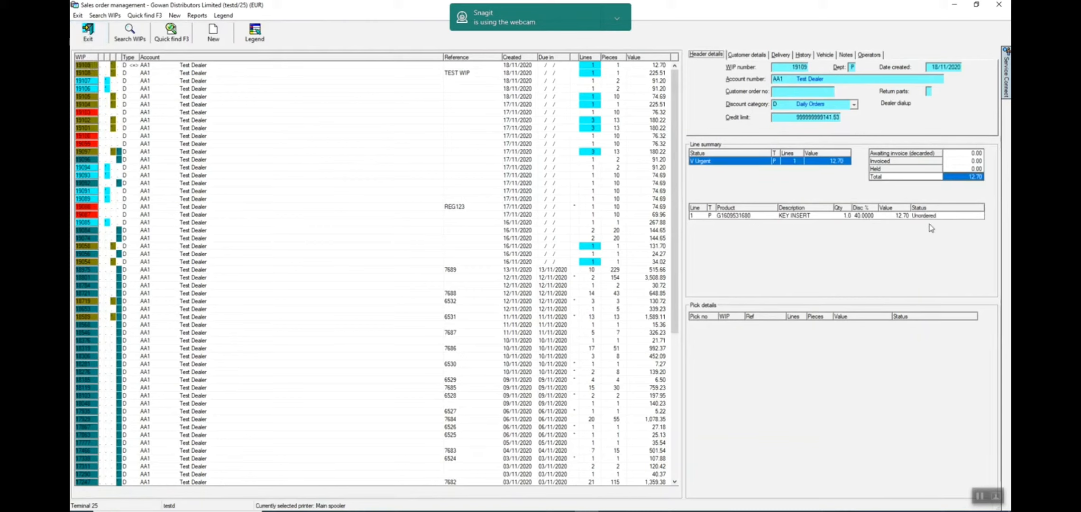
{"action": "left_click", "coordinate": [996, 496]}
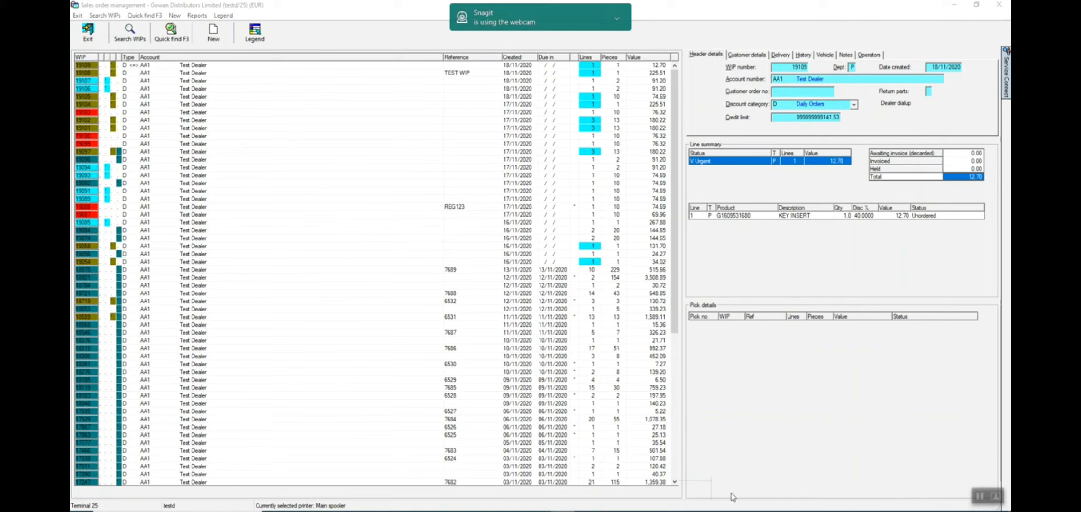
- Start a new parts order and add oil filter G1109AL with an order quantity of 10
{"action": "left_click", "coordinate": [215, 36]}
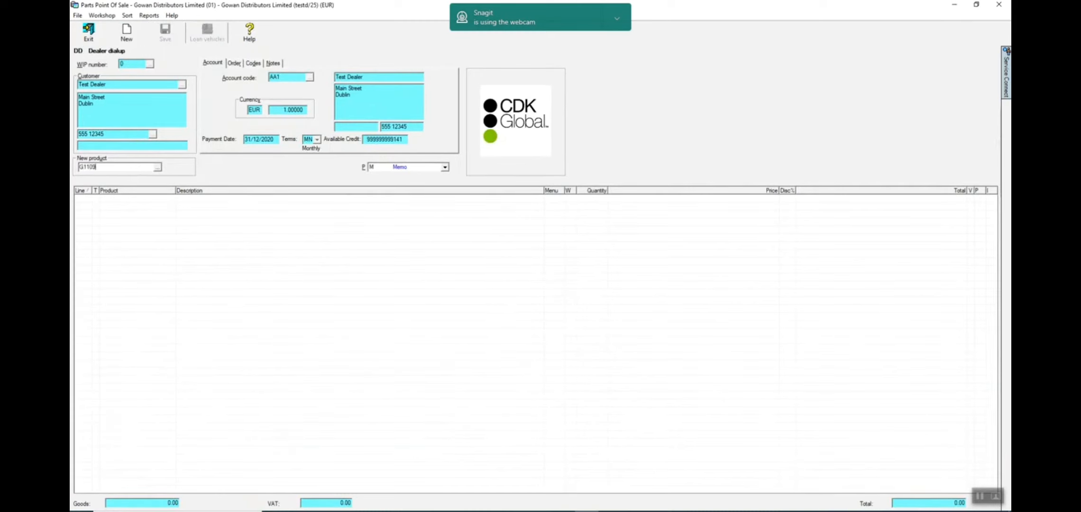
{"action": "key", "text": "Return"}
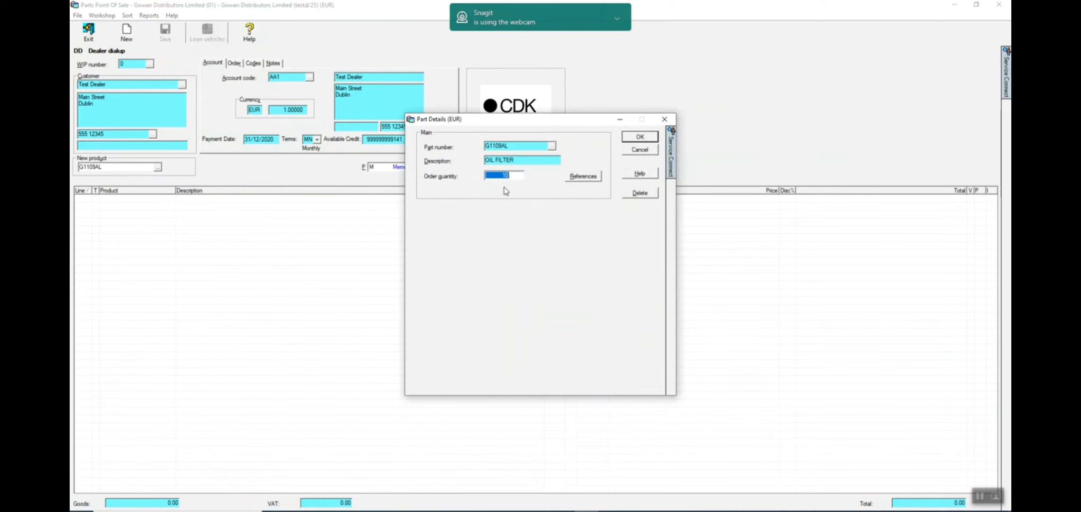
{"action": "left_click", "coordinate": [633, 136]}
- Add oil filter G1109AY, choosing it from the alternative parts, with quantity 10 as an order request
{"action": "left_click", "coordinate": [111, 167]}
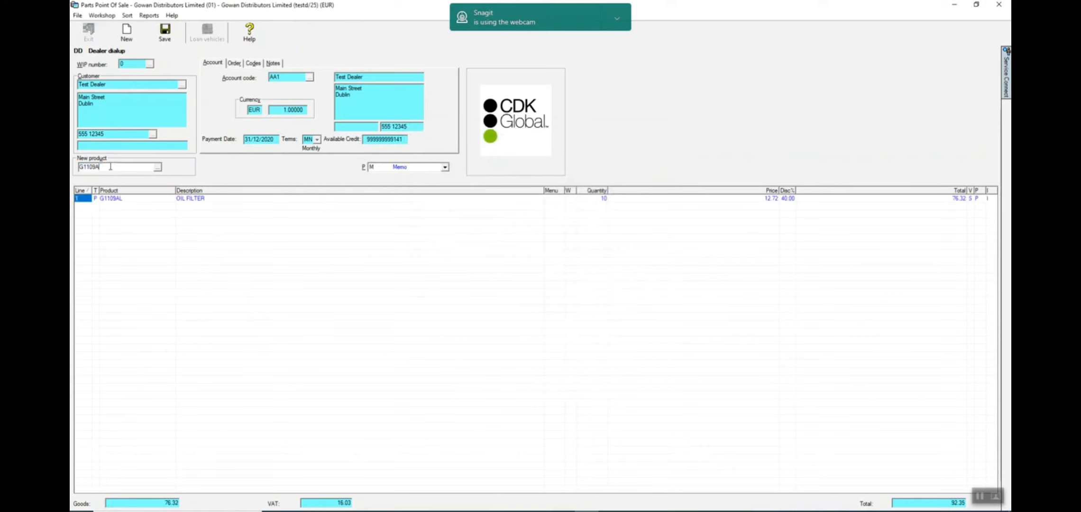
{"action": "type", "text": "Y"}
{"action": "key", "text": "Return"}
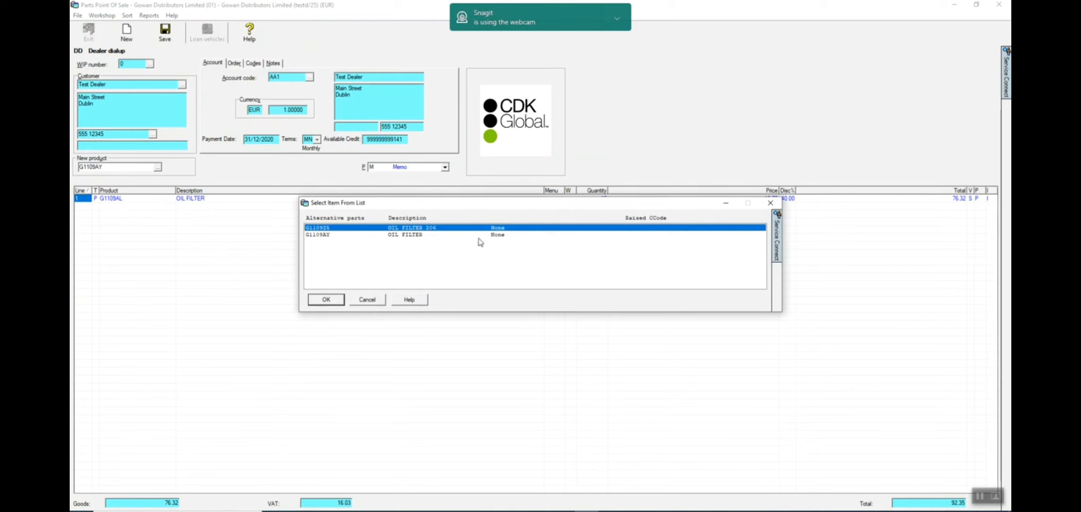
{"action": "left_click", "coordinate": [337, 235]}
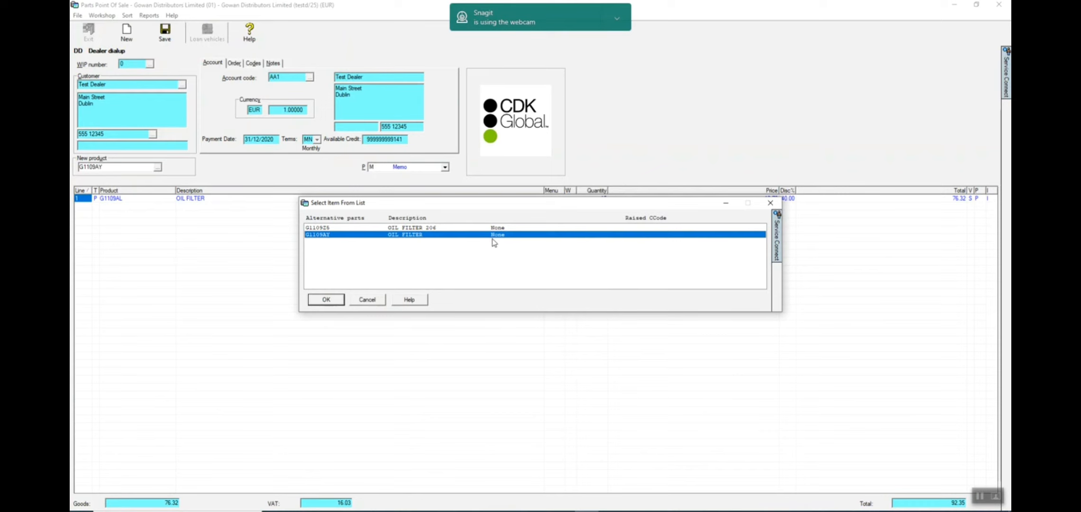
{"action": "left_click", "coordinate": [333, 302]}
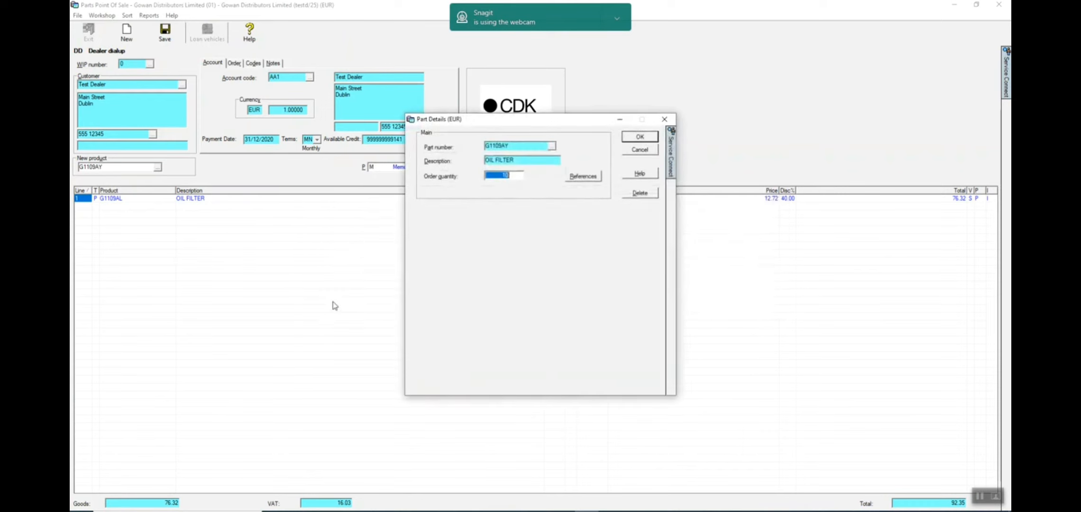
{"action": "left_click", "coordinate": [638, 138]}
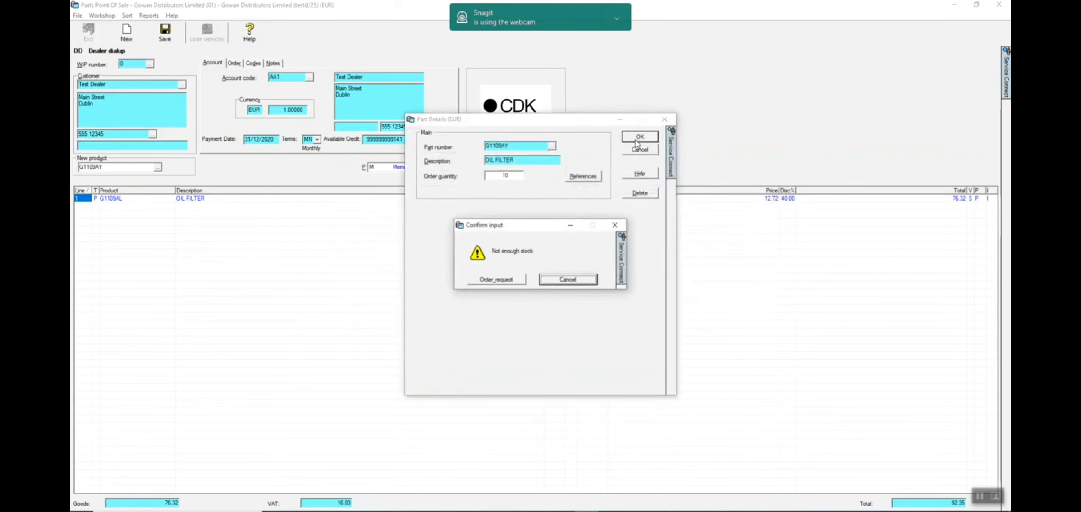
{"action": "left_click", "coordinate": [511, 279]}
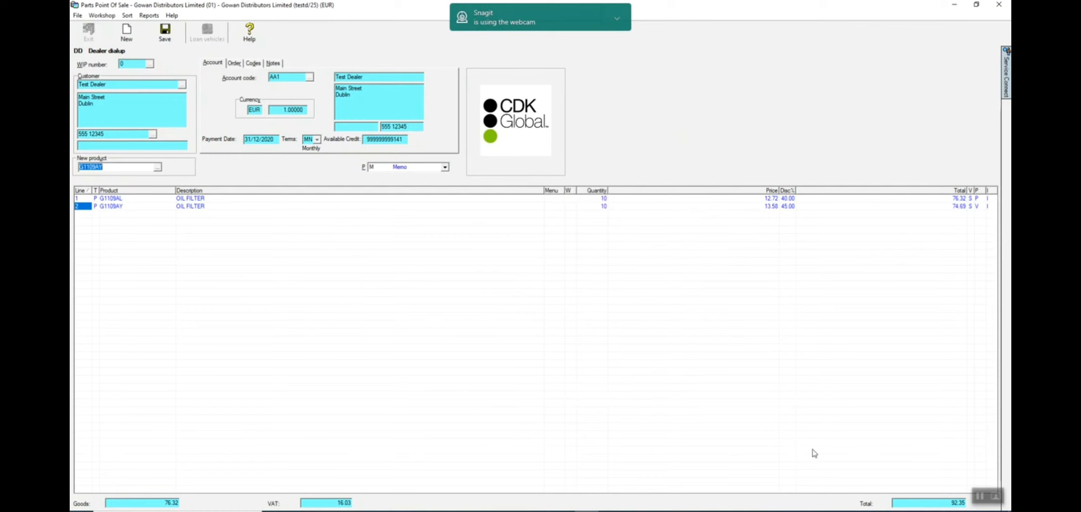
{"action": "left_click", "coordinate": [980, 496]}
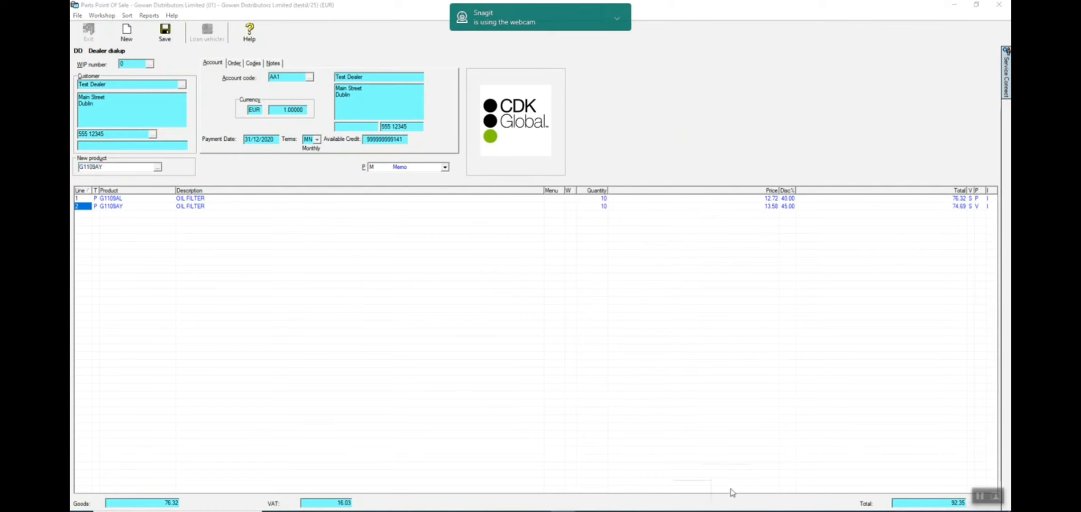
- Examine the movements and back orders on the stock card of oil filter G1109AY
{"action": "double_click", "coordinate": [121, 209]}
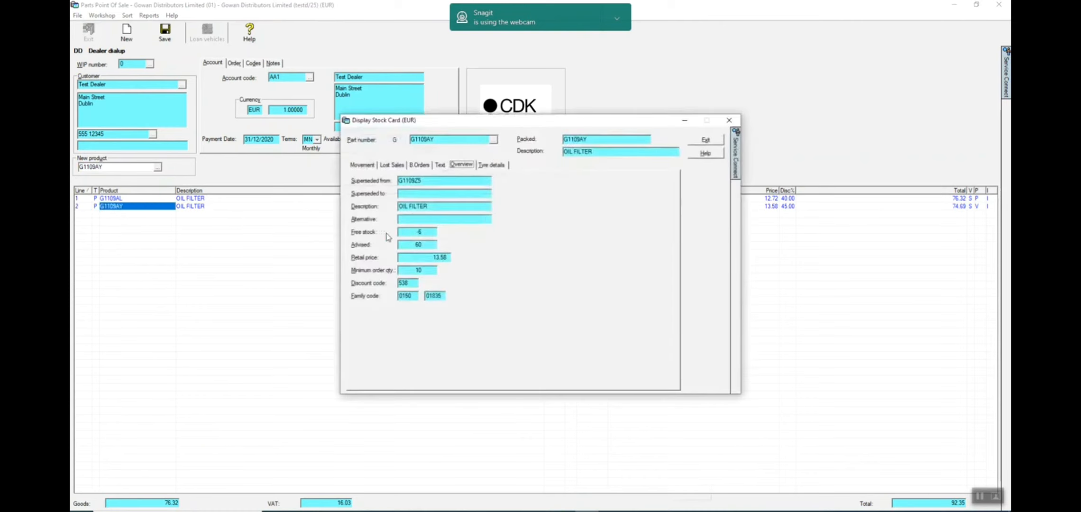
{"action": "left_click", "coordinate": [364, 164]}
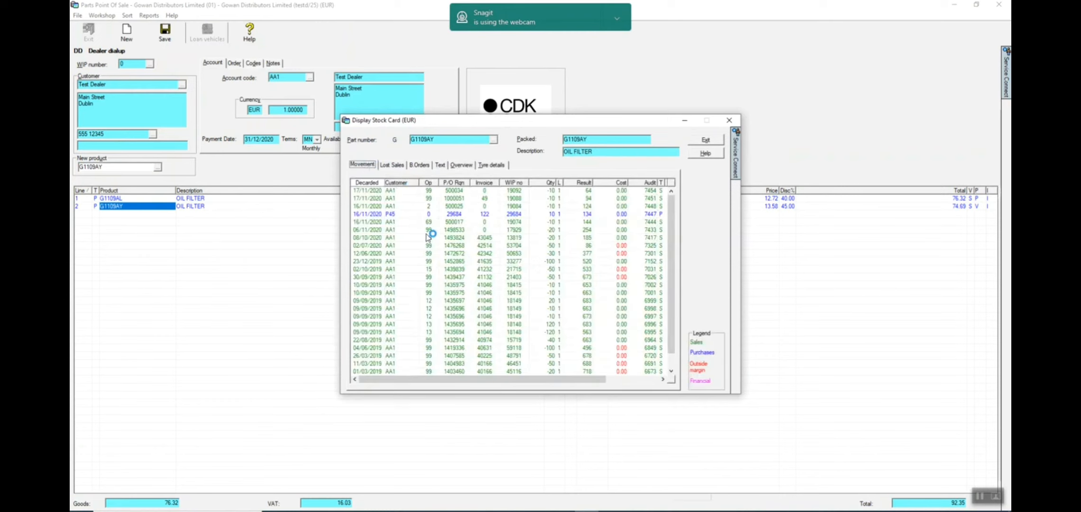
{"action": "left_click", "coordinate": [424, 165]}
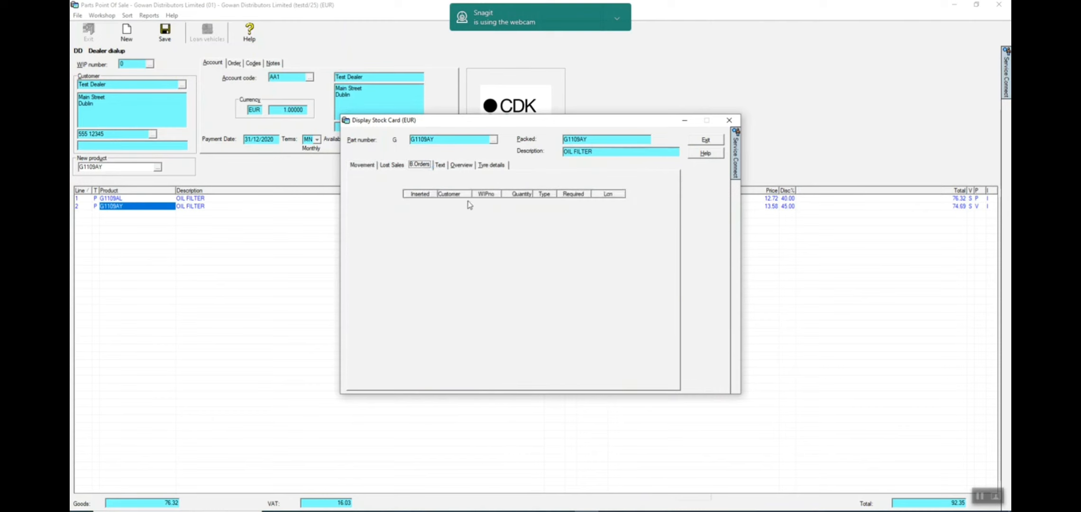
{"action": "left_click", "coordinate": [700, 141]}
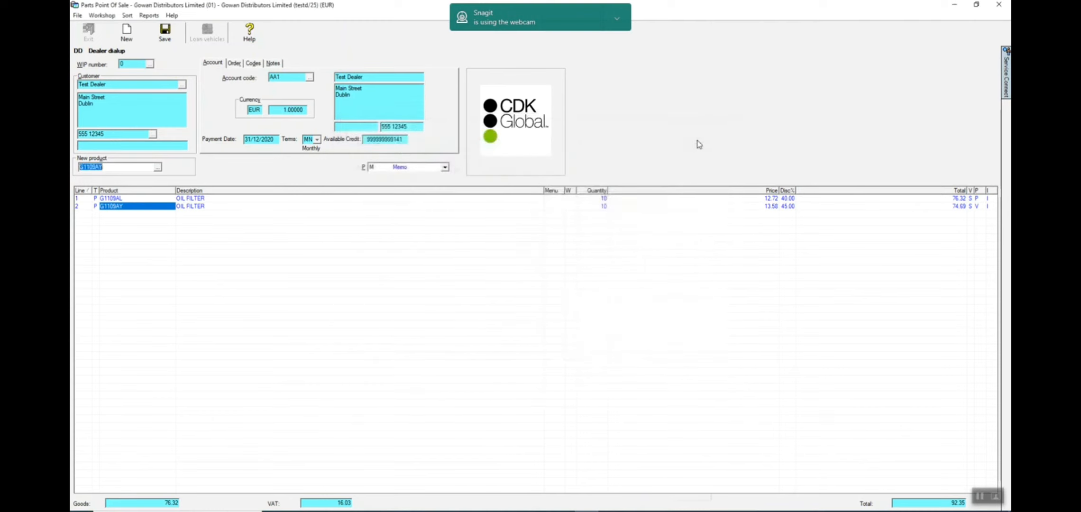
- Delete the G1109AY oil filter line from the order through its part details
{"action": "left_click", "coordinate": [979, 198]}
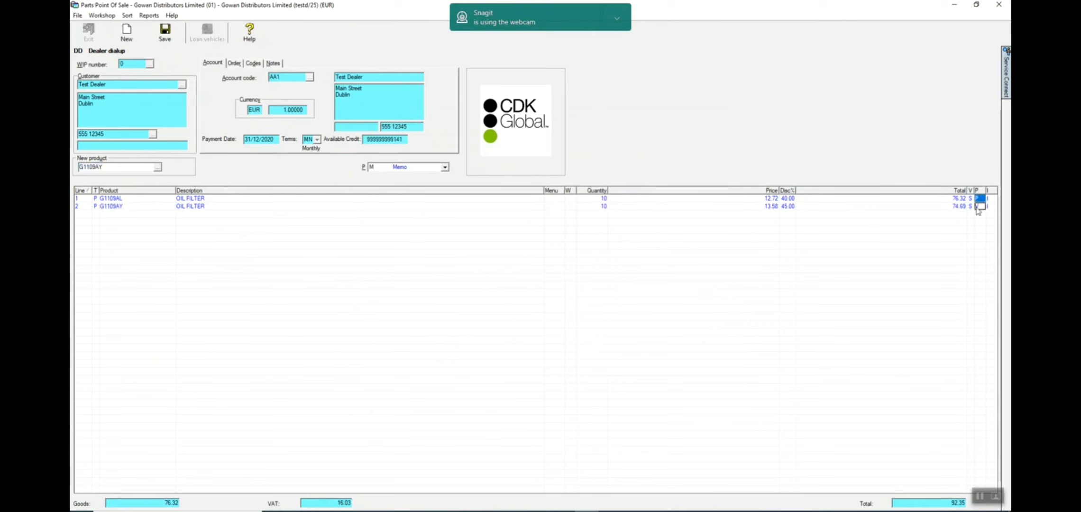
{"action": "left_click", "coordinate": [978, 207]}
{"action": "double_click", "coordinate": [978, 208]}
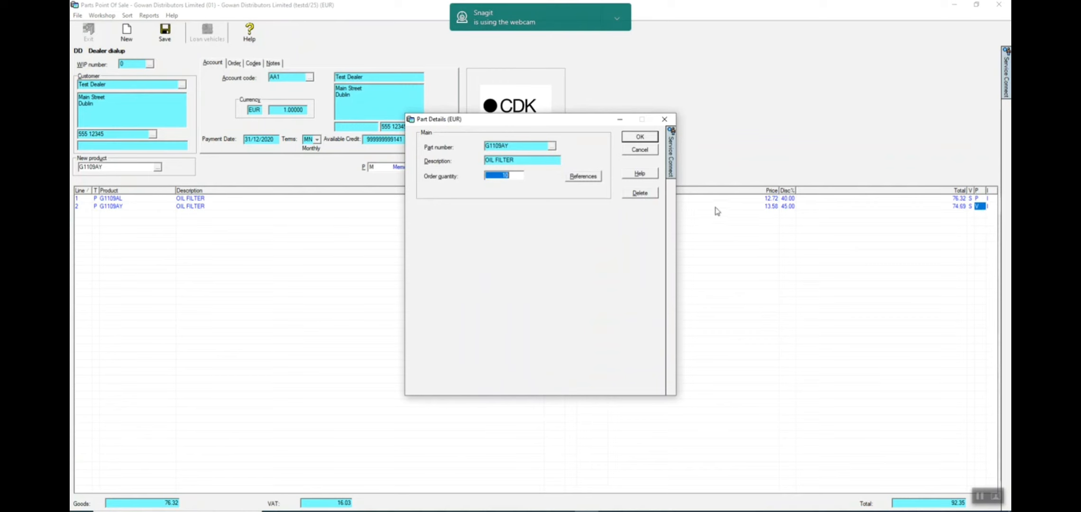
{"action": "left_click", "coordinate": [646, 195]}
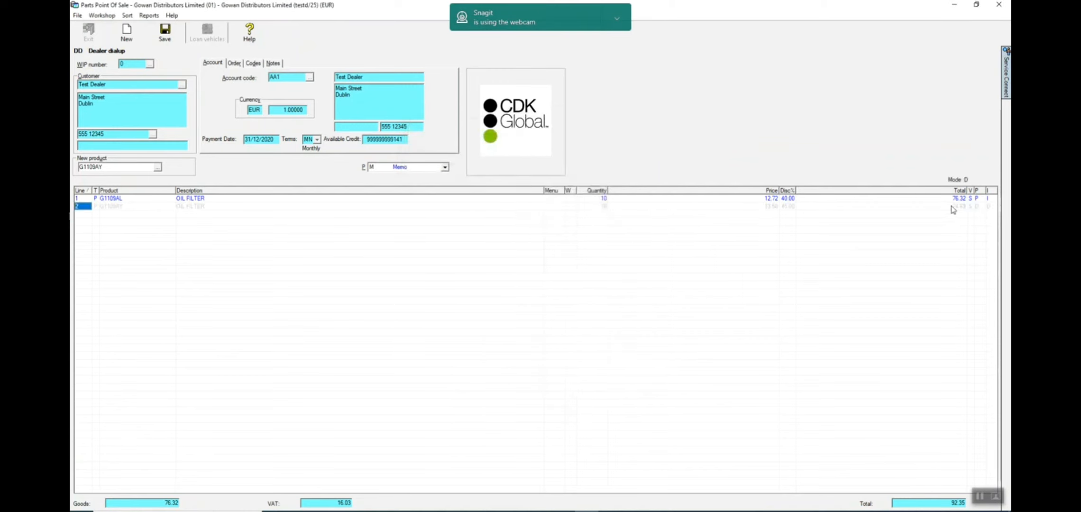
- Save the oil filter order as a new WIP and view its line details in sales order management
{"action": "left_click", "coordinate": [165, 34]}
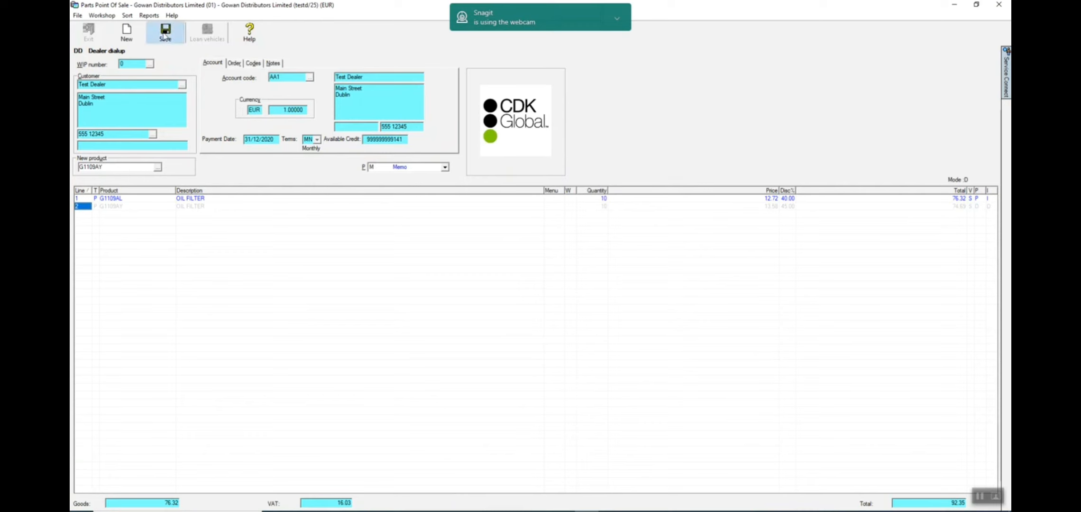
{"action": "left_click", "coordinate": [557, 283]}
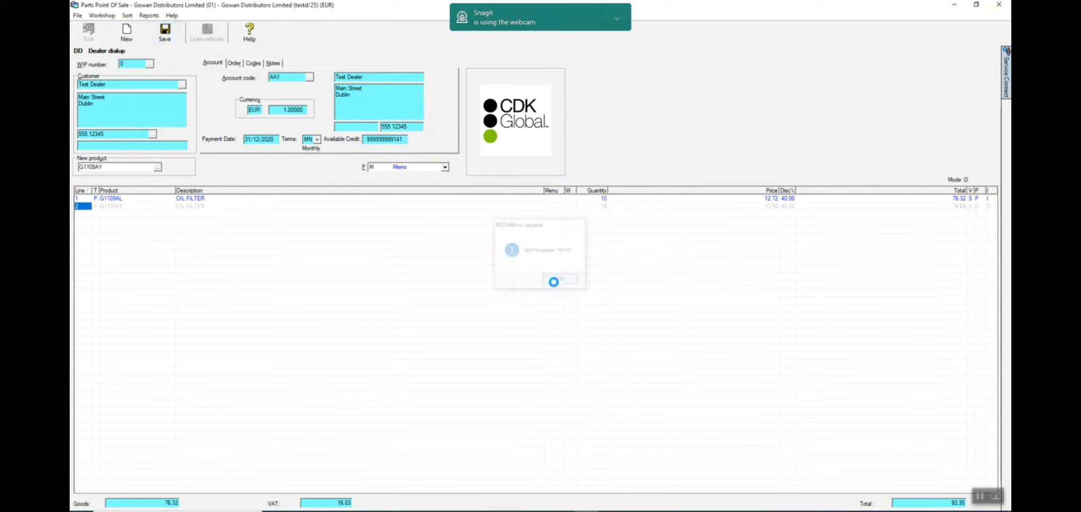
{"action": "left_click", "coordinate": [88, 36]}
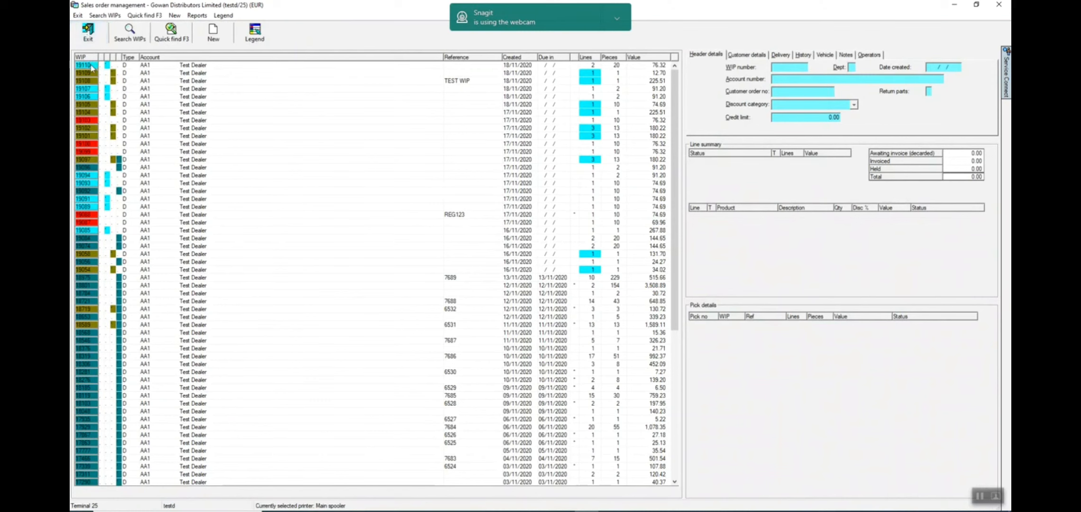
{"action": "left_click", "coordinate": [92, 66]}
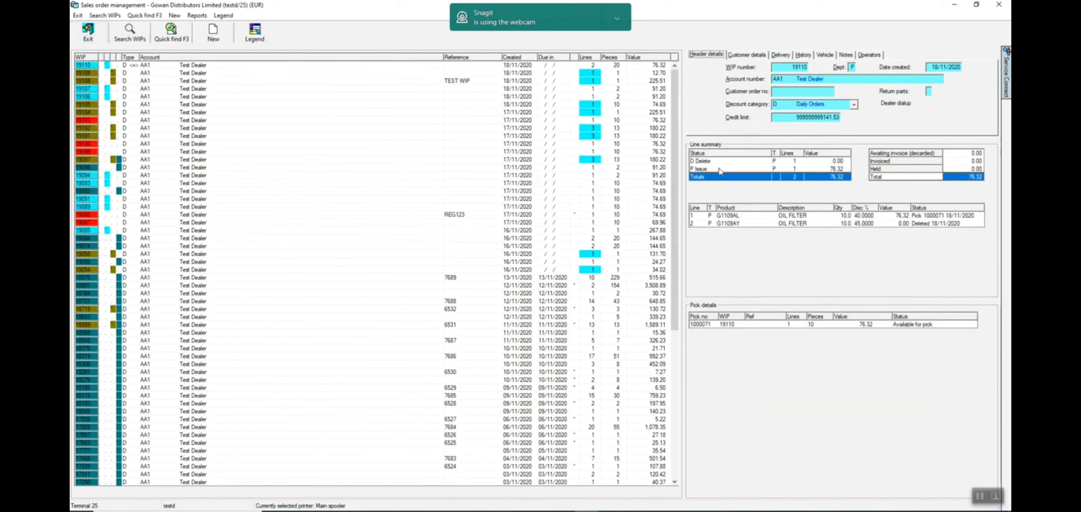
{"action": "left_click", "coordinate": [980, 496]}
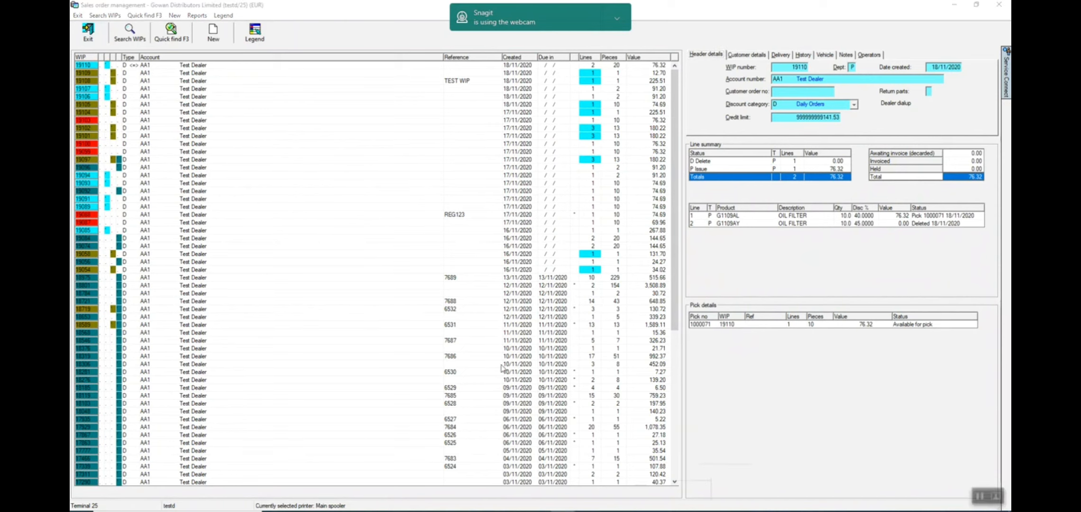
- Start another parts order and add front brake disc 4249J6 with an order quantity of 2
{"action": "left_click", "coordinate": [209, 38]}
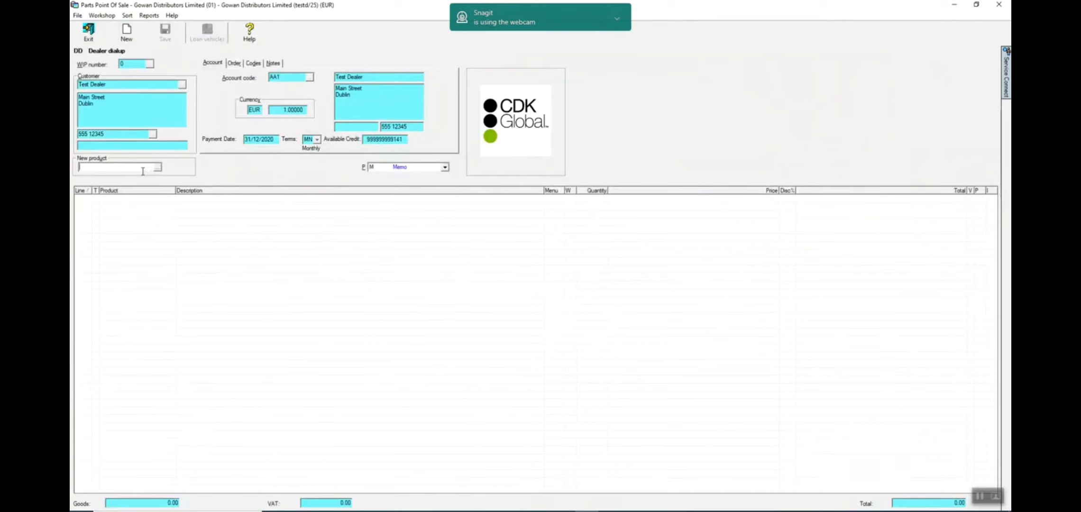
{"action": "type", "text": "4249J6"}
{"action": "key", "text": "Return"}
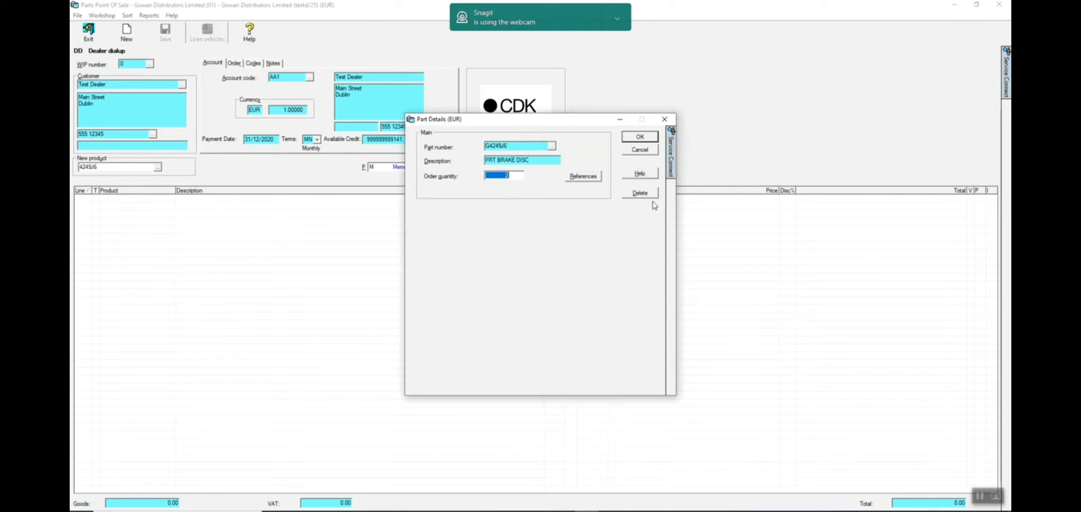
{"action": "left_click", "coordinate": [629, 138]}
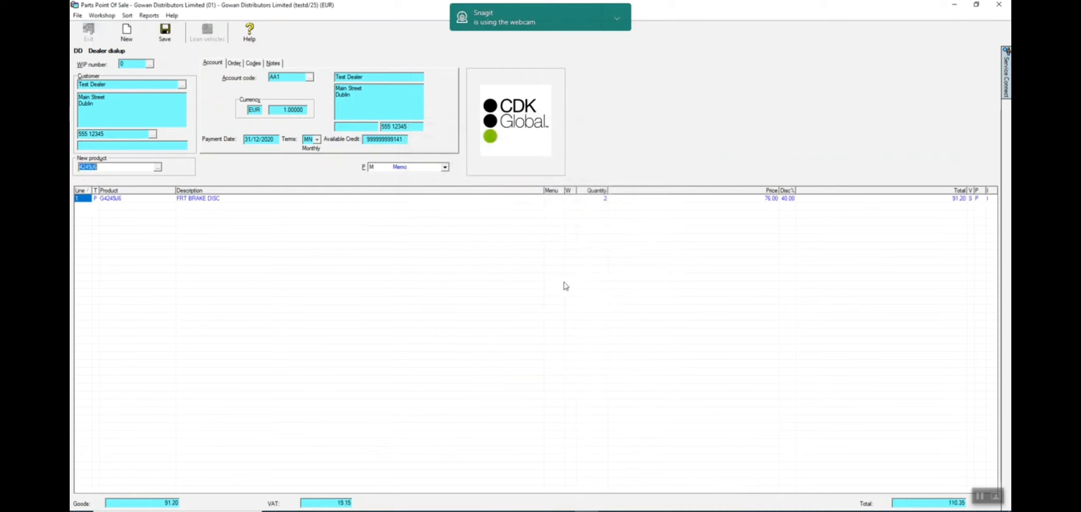
- Add the note WE WILL COLLECT to the brake disc order and save it as a new WIP
{"action": "left_click", "coordinate": [274, 65]}
{"action": "type", "text": "WEK WILL COLLECT"}
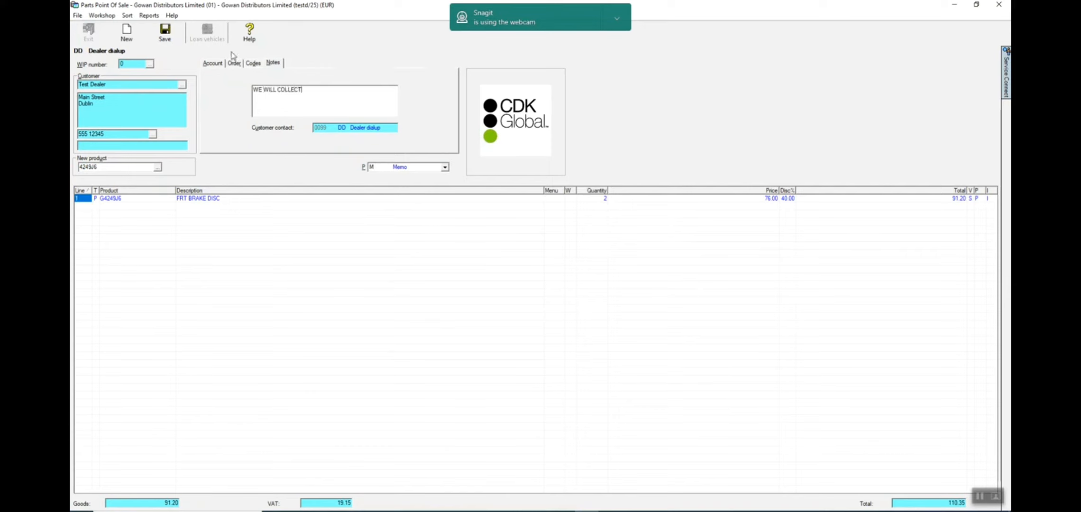
{"action": "left_click", "coordinate": [169, 42]}
{"action": "left_click", "coordinate": [553, 282]}
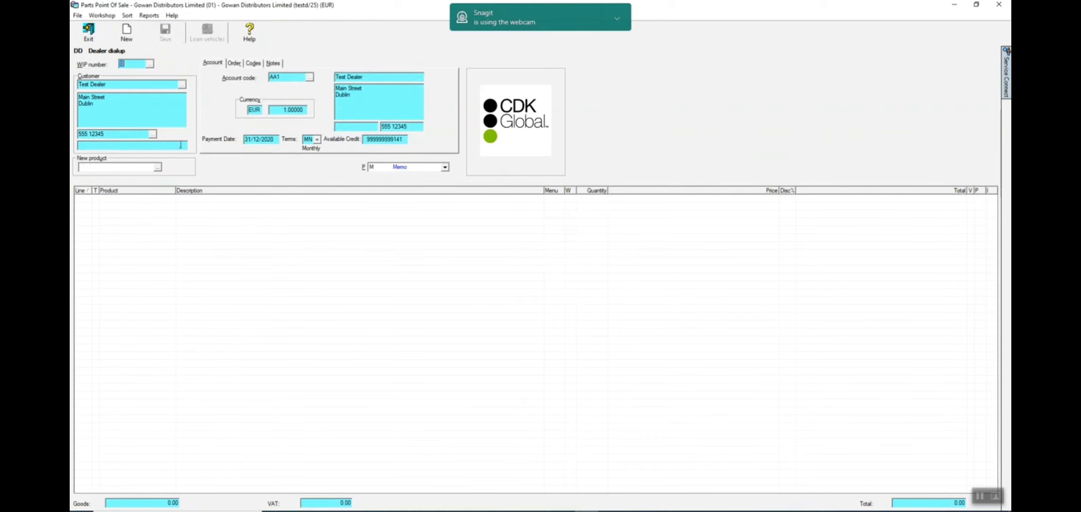
{"action": "left_click", "coordinate": [88, 30]}
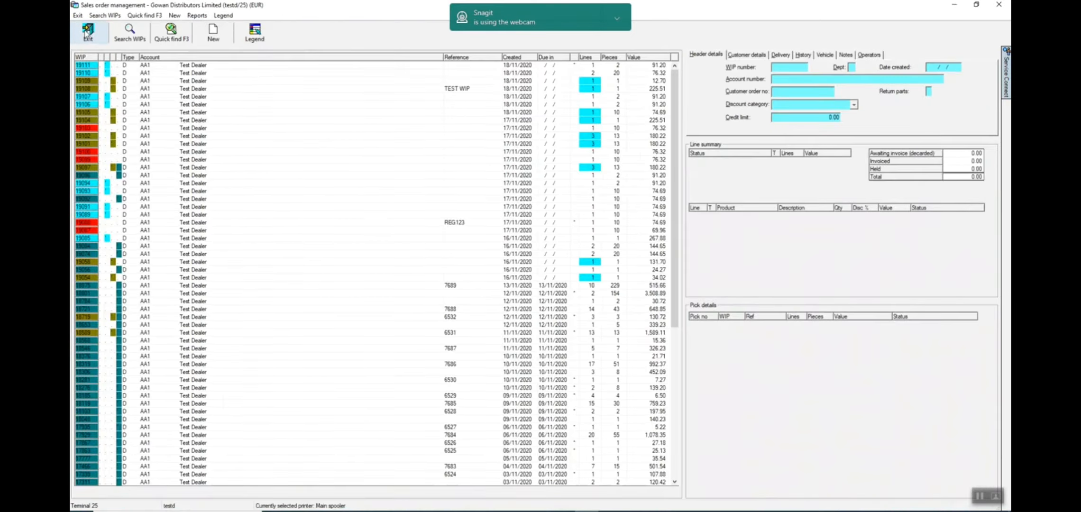
- Open the newly saved brake disc WIP and view its notes
{"action": "left_click", "coordinate": [87, 66]}
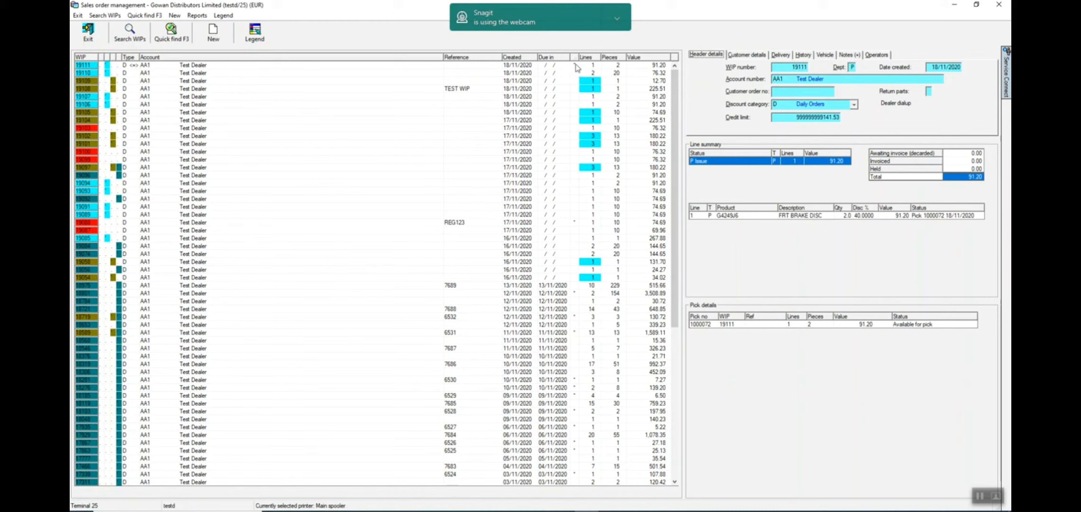
{"action": "left_click", "coordinate": [575, 65]}
{"action": "left_click", "coordinate": [848, 56]}
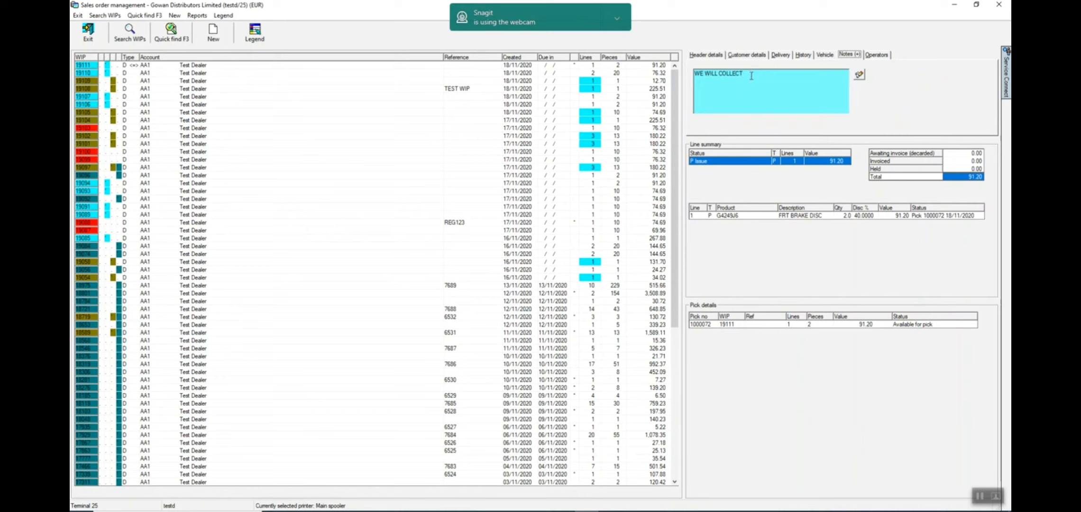
{"action": "left_click", "coordinate": [996, 496]}
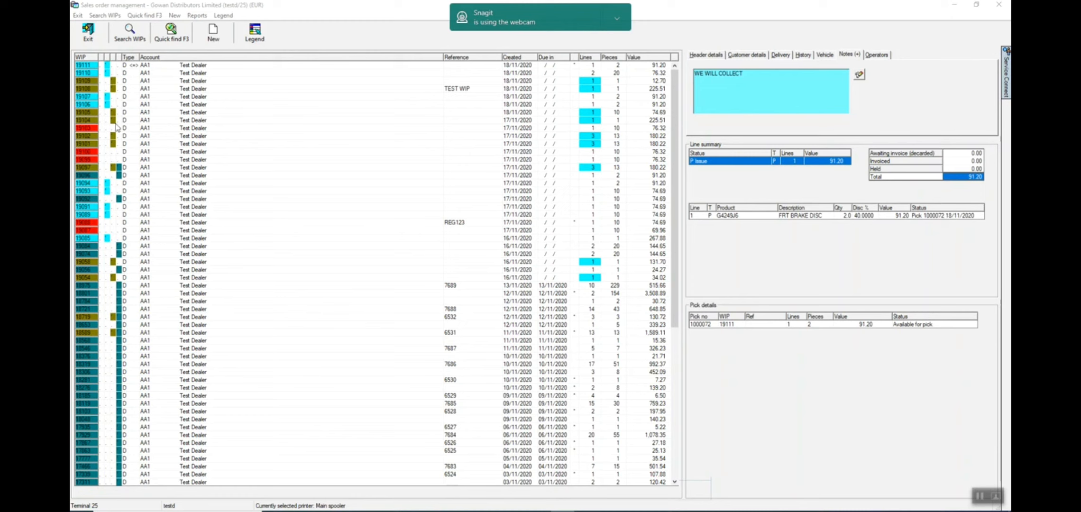
- Sort the WIP list so the olive-flagged orders come first, and run the Dealer Backorders report with Display output
{"action": "left_click", "coordinate": [113, 57]}
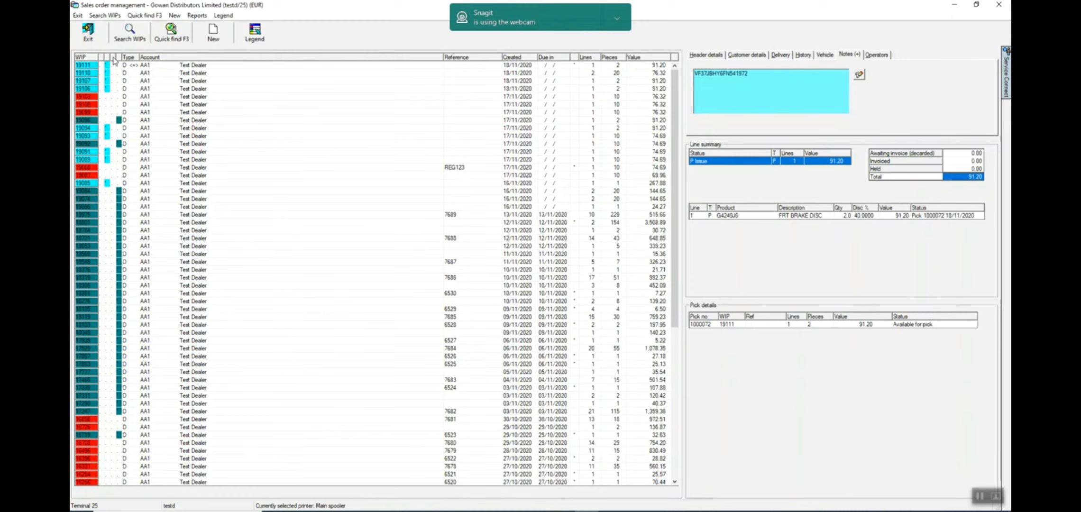
{"action": "left_click", "coordinate": [113, 57]}
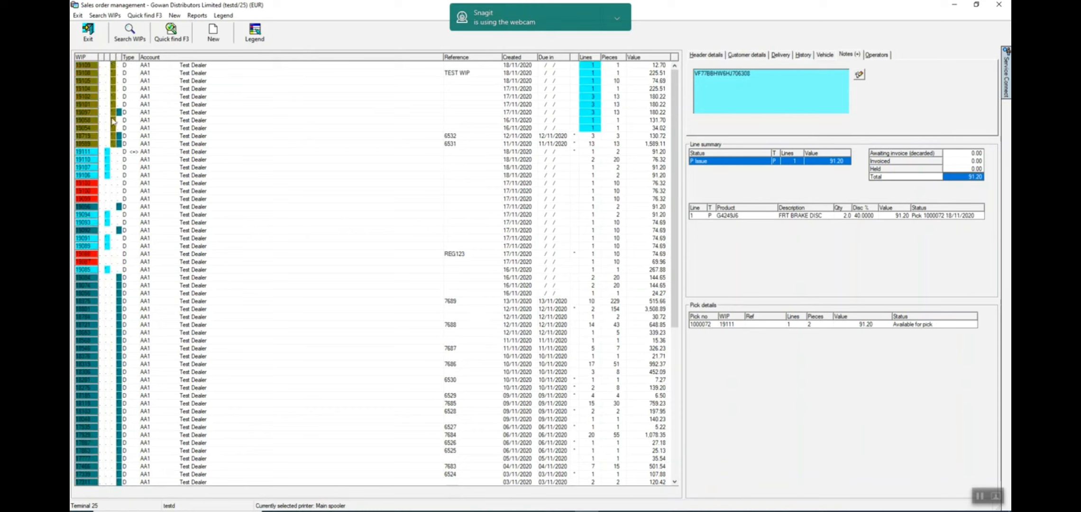
{"action": "left_click", "coordinate": [197, 15]}
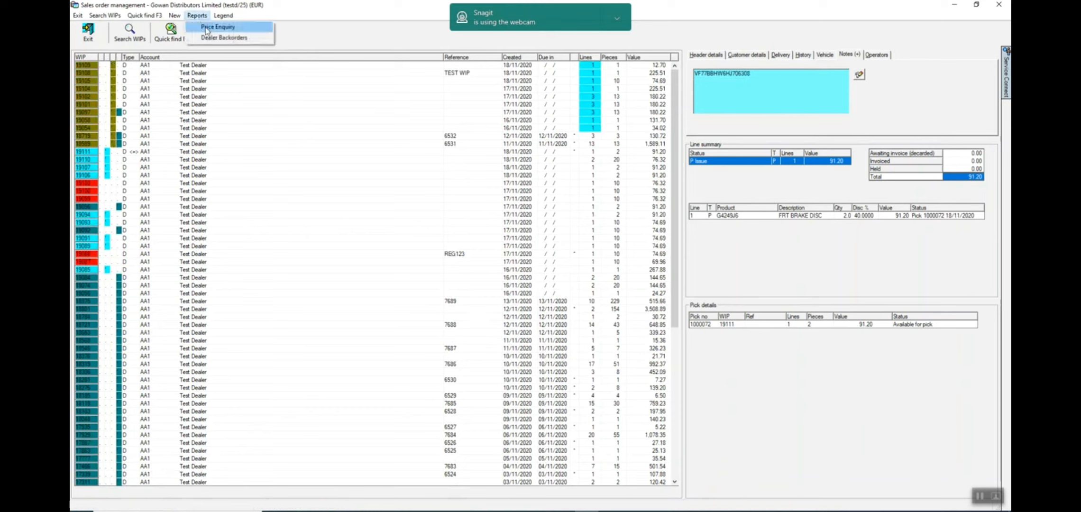
{"action": "left_click", "coordinate": [223, 39]}
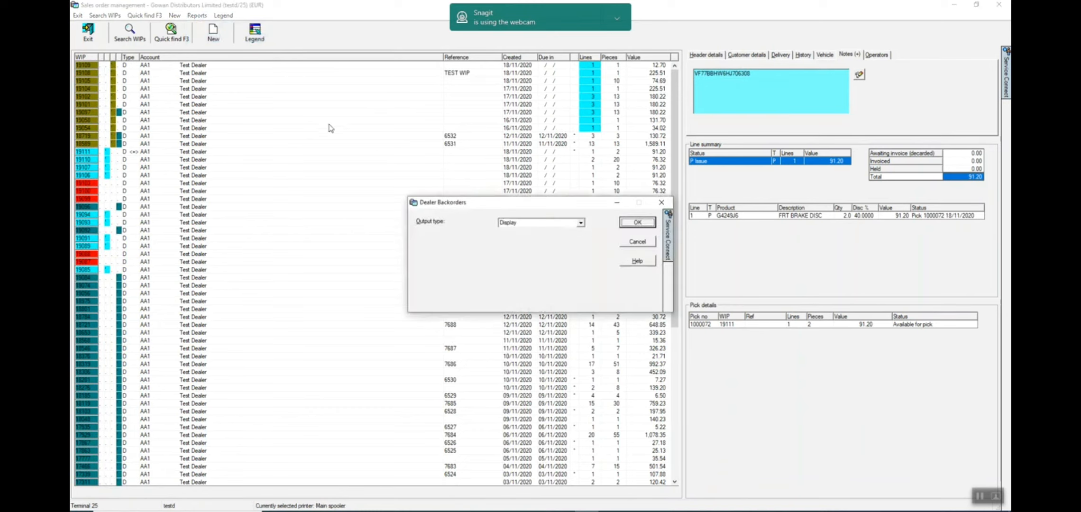
{"action": "left_click", "coordinate": [643, 224]}
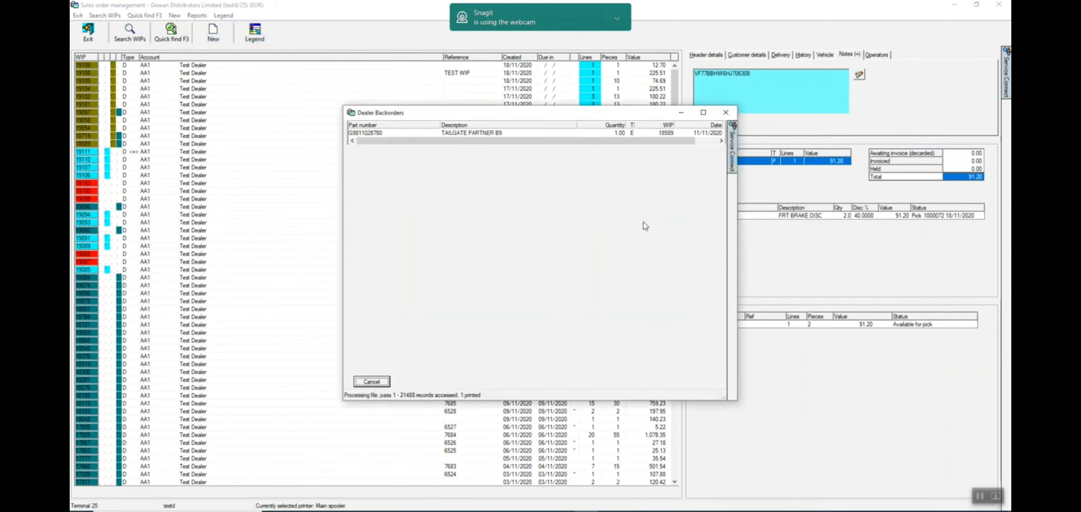